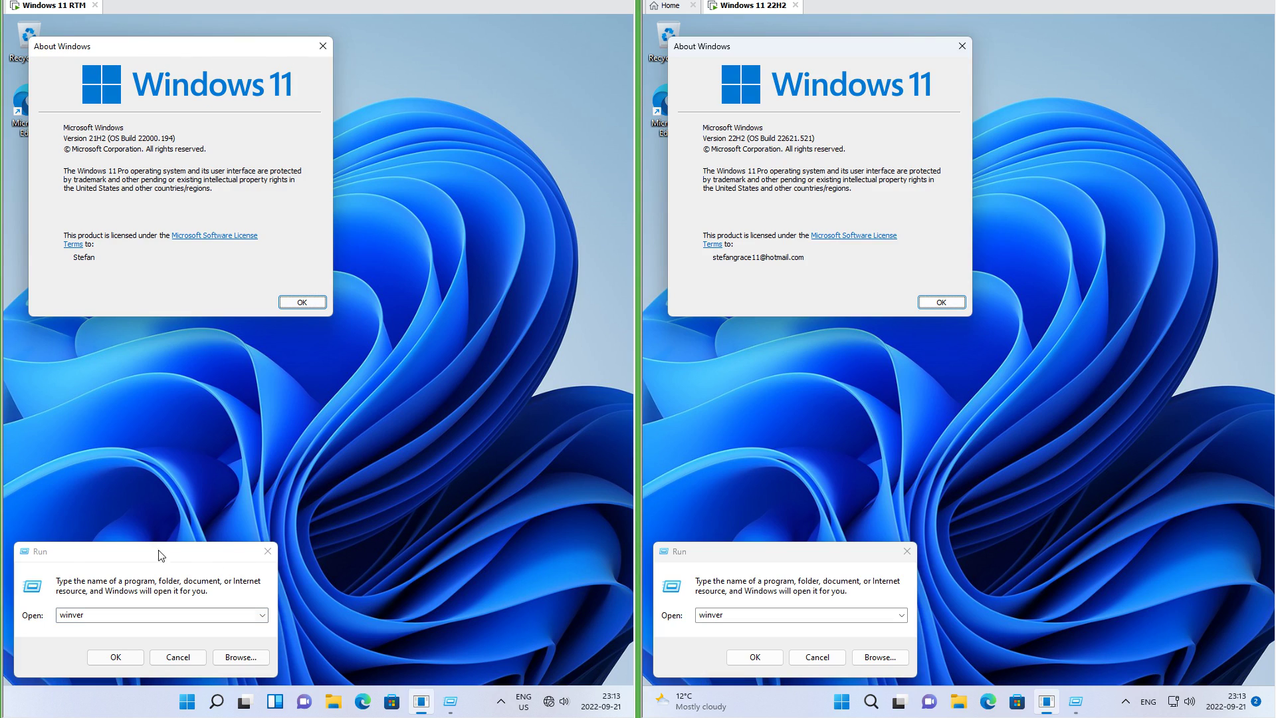
Step: Move the RTM and 22H2 About Windows dialogs apart to compare their version details
{"action": "left_click_drag", "start_coordinate": [70, 46], "coordinate": [240, 71]}
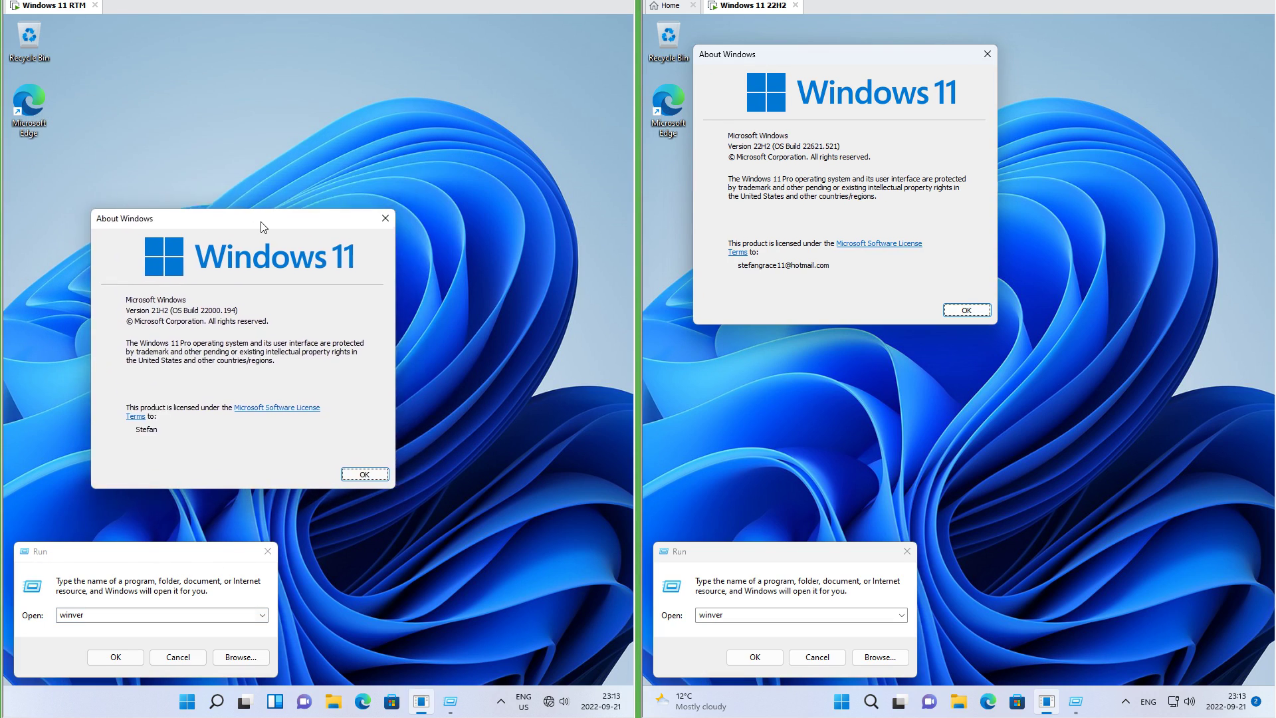
{"action": "mouse_move", "coordinate": [877, 55]}
{"action": "left_mouse_down"}
{"action": "mouse_move", "coordinate": [894, 197]}
{"action": "mouse_move", "coordinate": [835, 63]}
{"action": "left_mouse_up"}
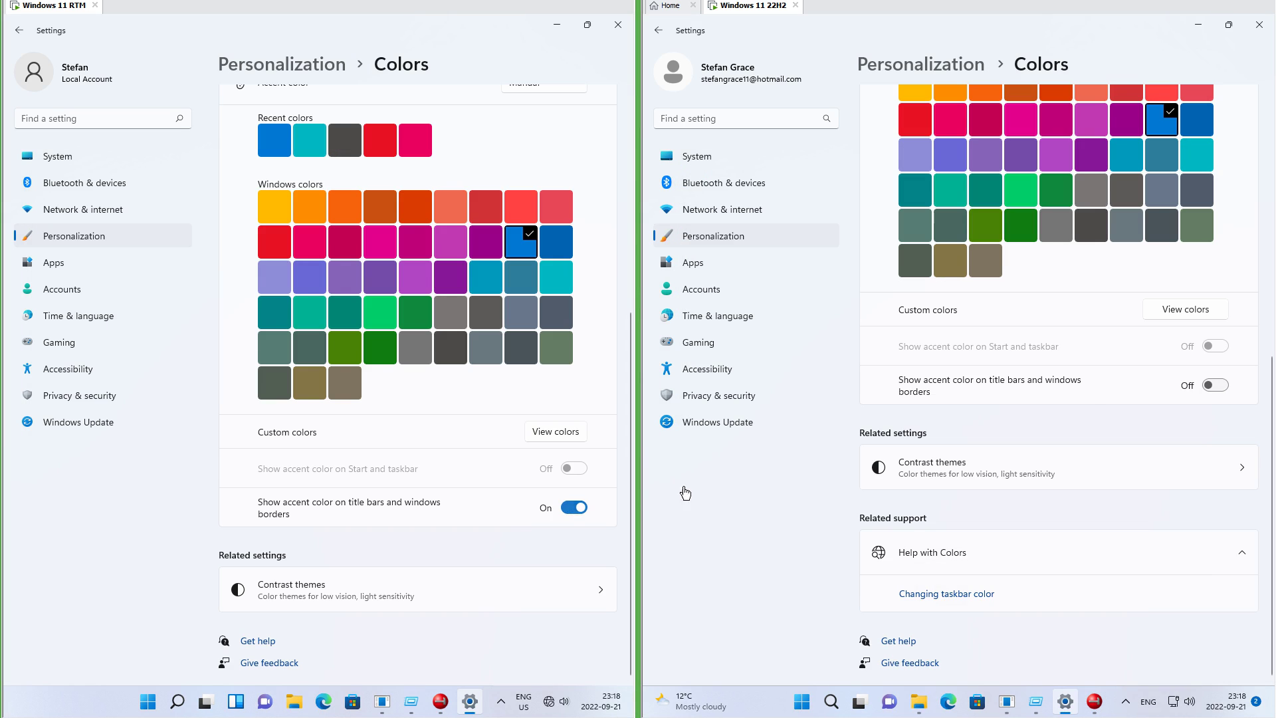
Step: Switch on 'Show accent color on title bars and windows borders' on 22H2, then go to Taskbar settings
{"action": "left_click", "coordinate": [1210, 386]}
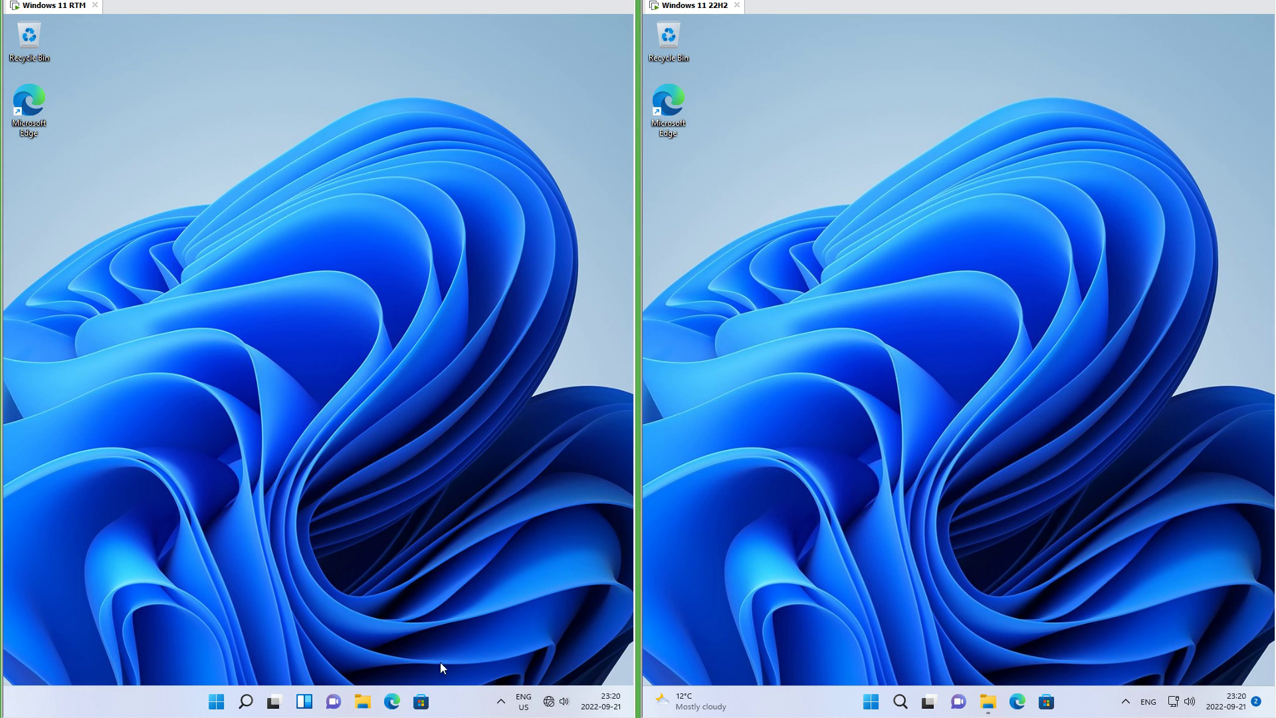
{"action": "left_click", "coordinate": [818, 643]}
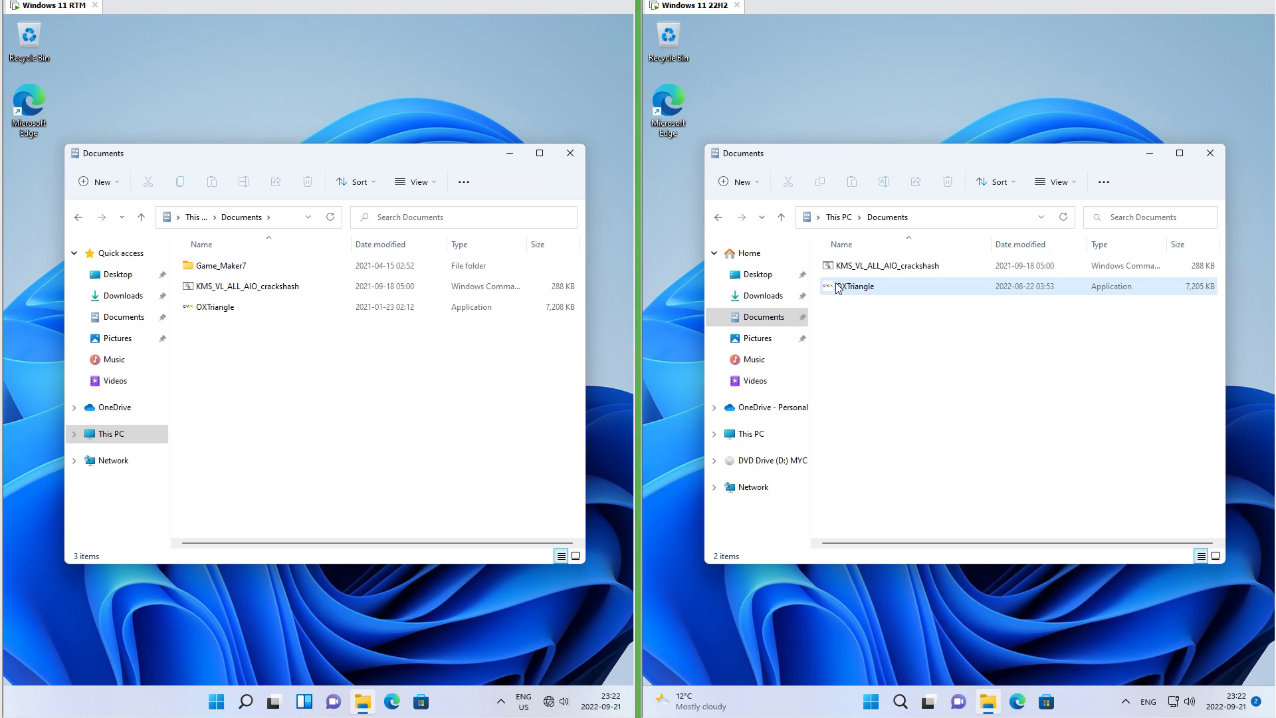
Step: Pin OXTriangle to the 22H2 taskbar and attempt the same on RTM
{"action": "left_click_drag", "start_coordinate": [838, 288], "coordinate": [1085, 706]}
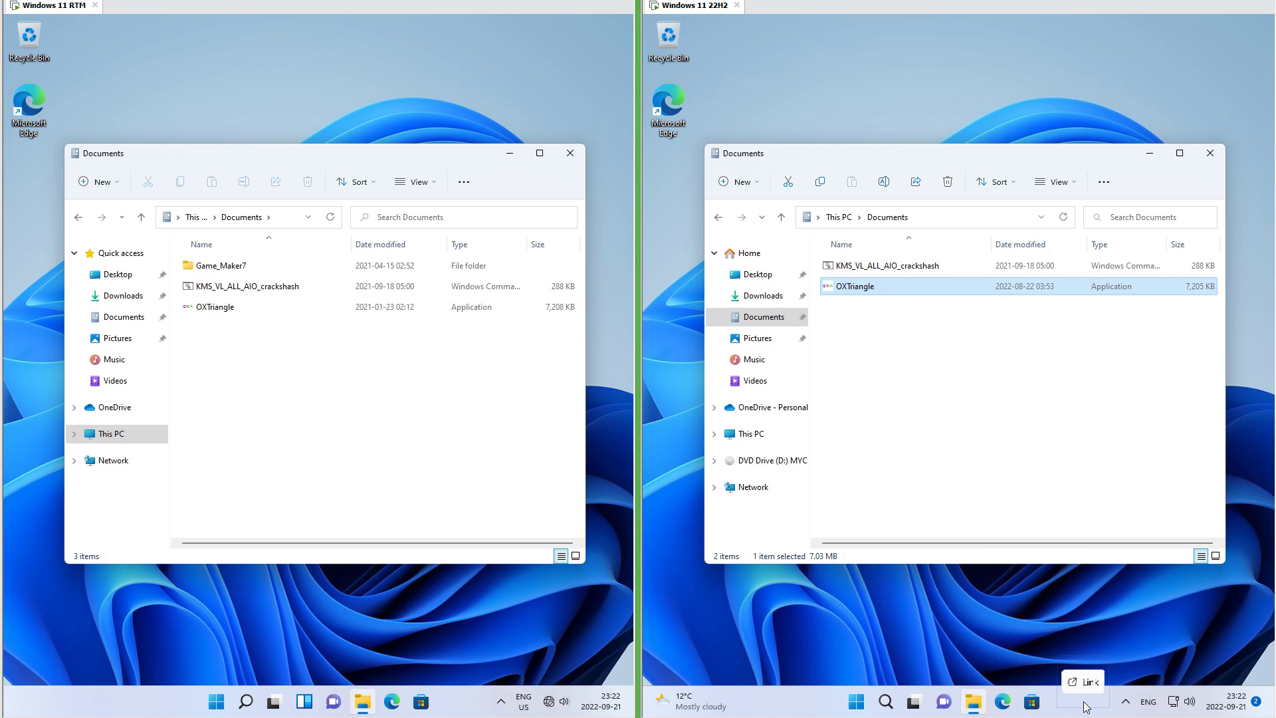
{"action": "left_click_drag", "start_coordinate": [215, 308], "coordinate": [463, 708]}
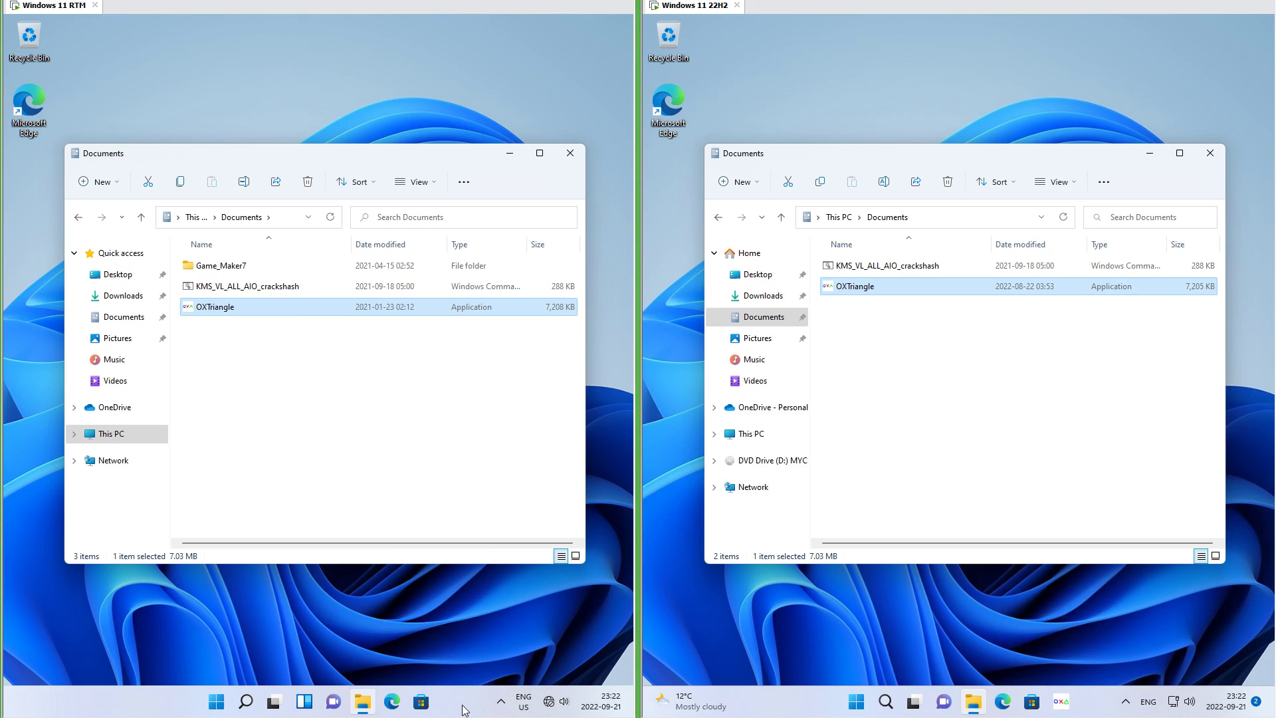
{"action": "key", "text": "super"}
Step: Group Calendar and Mail into a 22H2 Start folder named Productivity; attempt grouping on RTM
{"action": "left_click_drag", "start_coordinate": [927, 317], "coordinate": [864, 321]}
{"action": "left_click", "coordinate": [866, 322]}
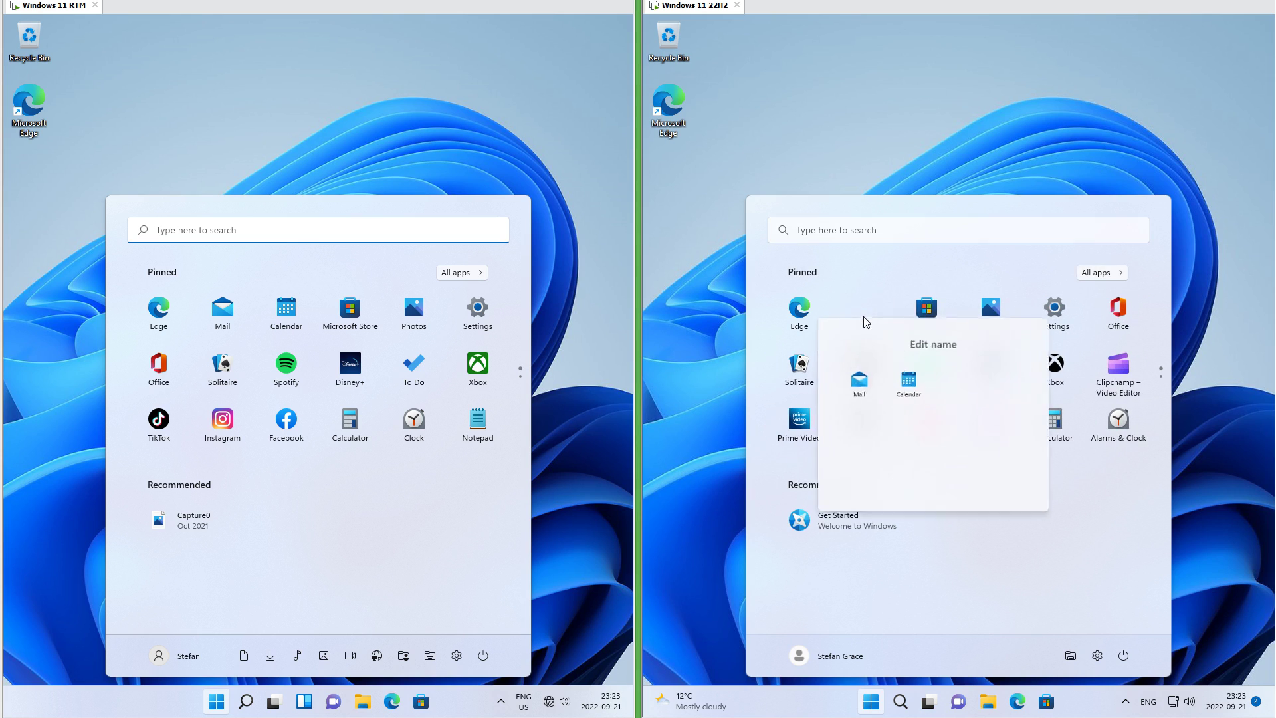
{"action": "left_click", "coordinate": [957, 354]}
{"action": "type", "text": "Productivity"}
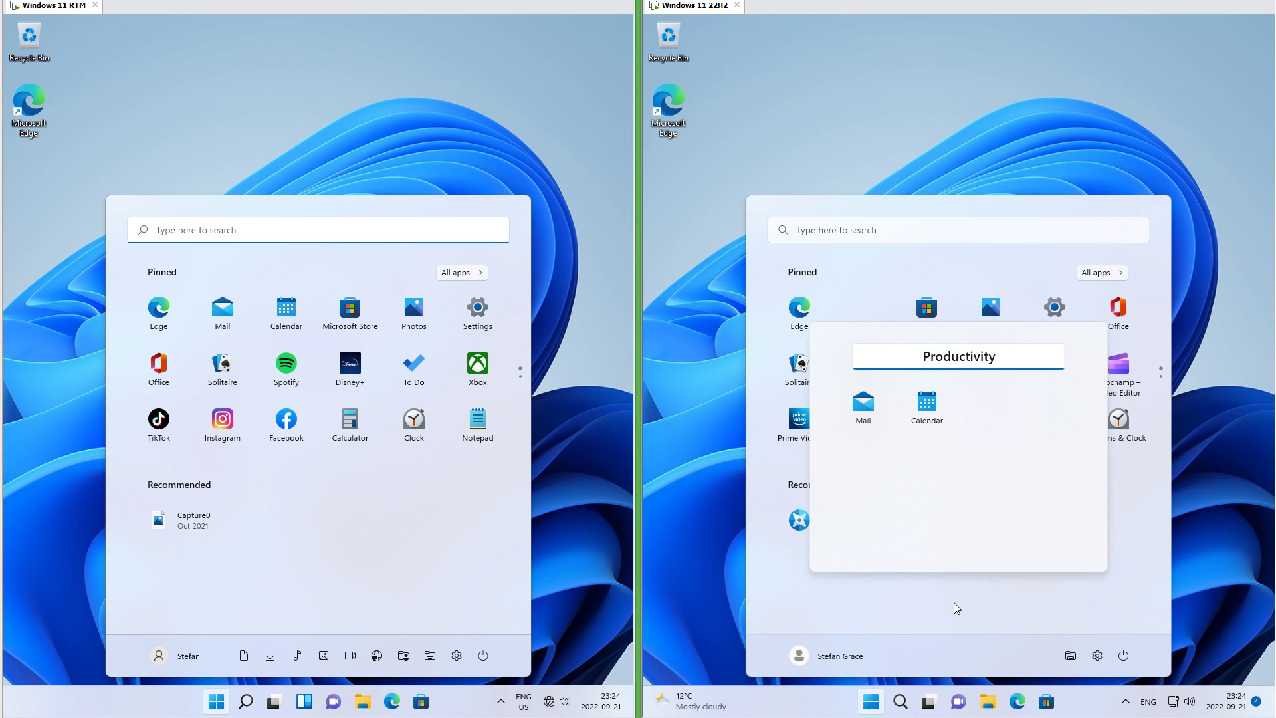
{"action": "left_click", "coordinate": [979, 502]}
{"action": "left_click", "coordinate": [869, 317]}
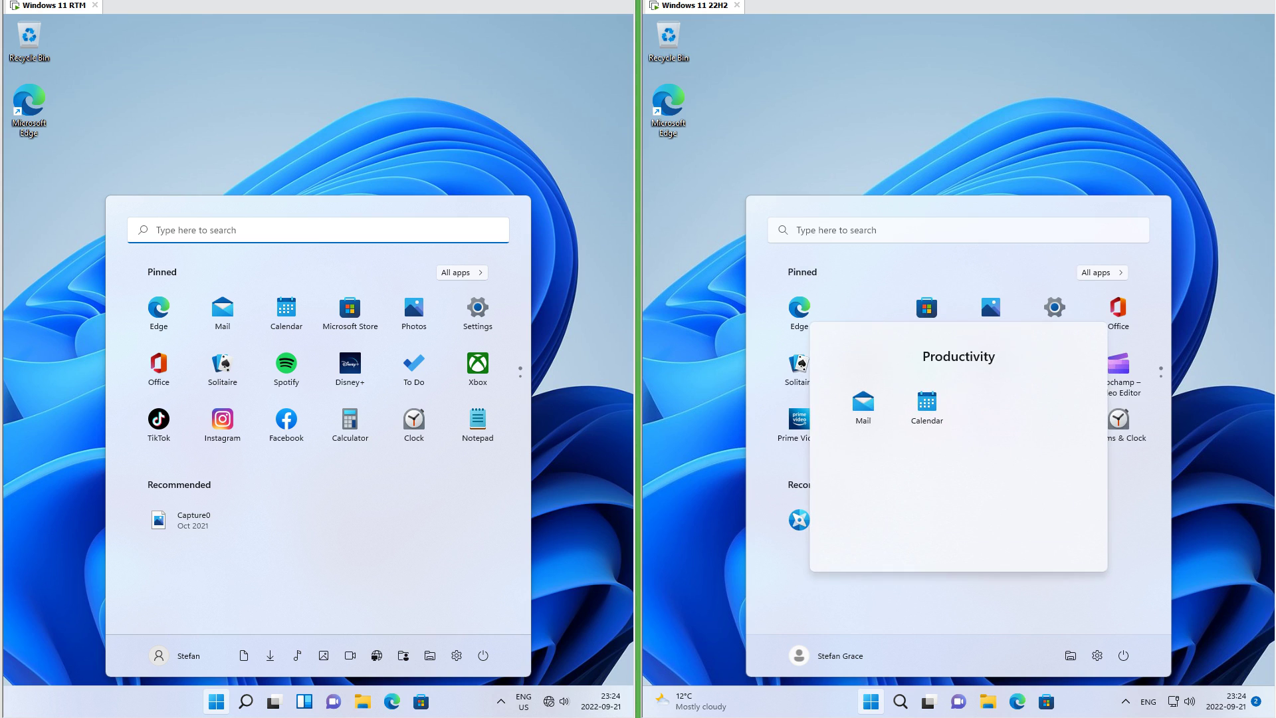
{"action": "left_click", "coordinate": [952, 586]}
{"action": "left_click_drag", "start_coordinate": [287, 309], "coordinate": [260, 315]}
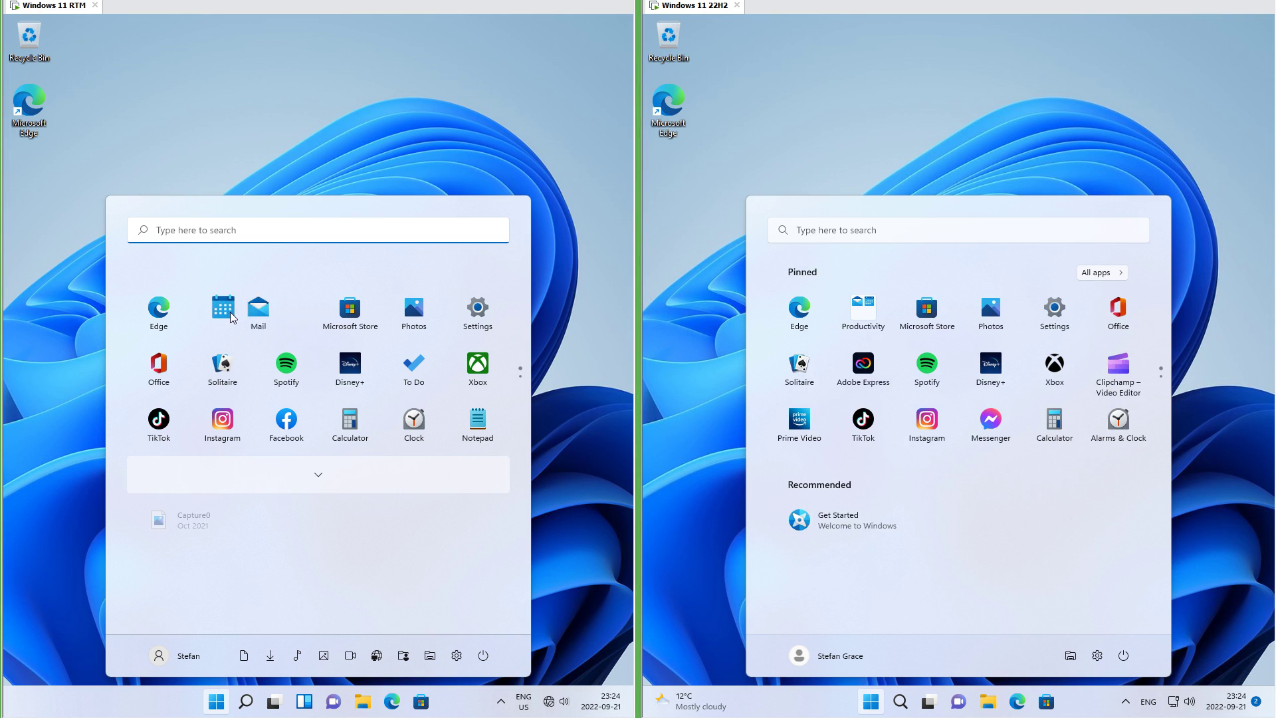
{"action": "right_click", "coordinate": [957, 568]}
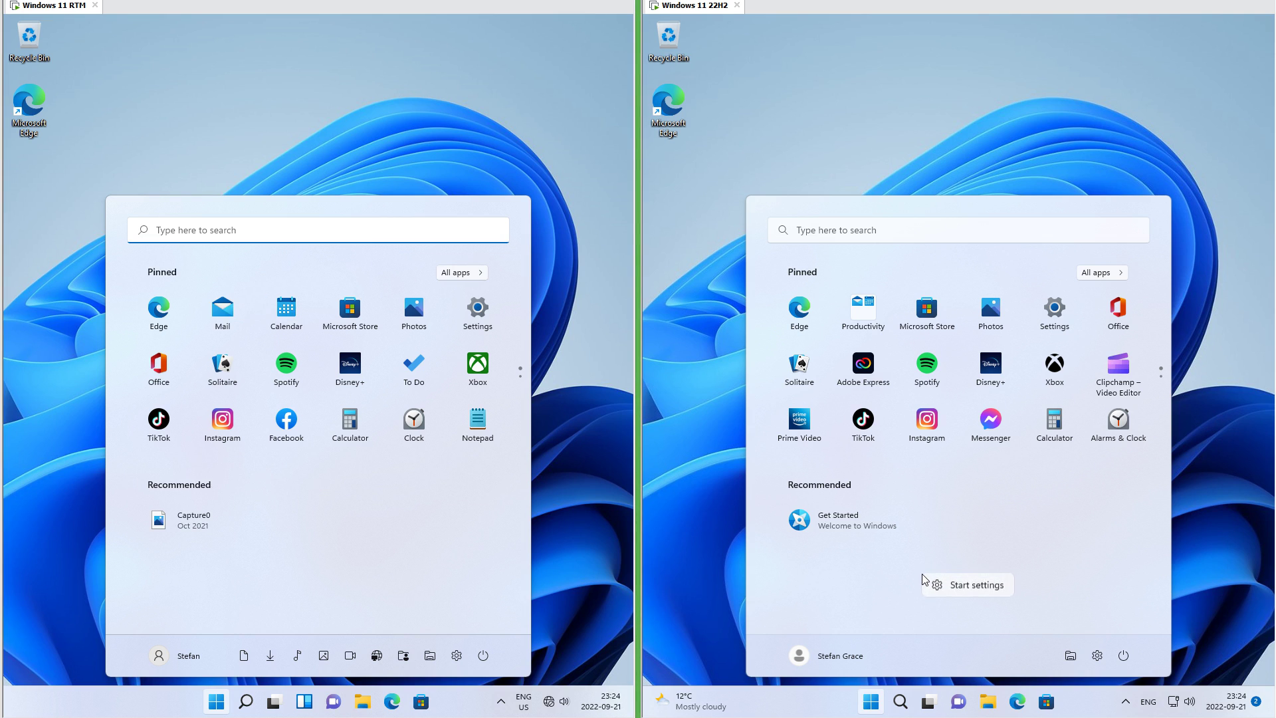
Step: Set the 22H2 Start layout to More pins and compare both Start menus
{"action": "left_click", "coordinate": [976, 587]}
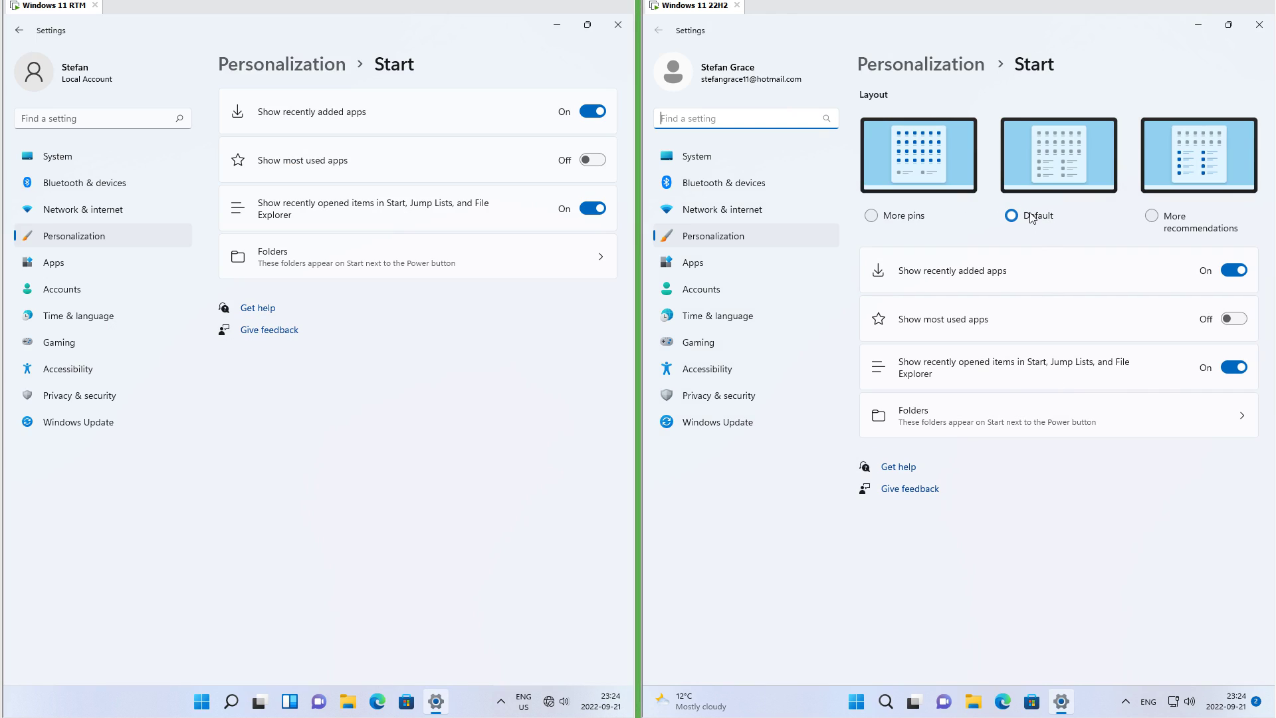
{"action": "left_click", "coordinate": [856, 703]}
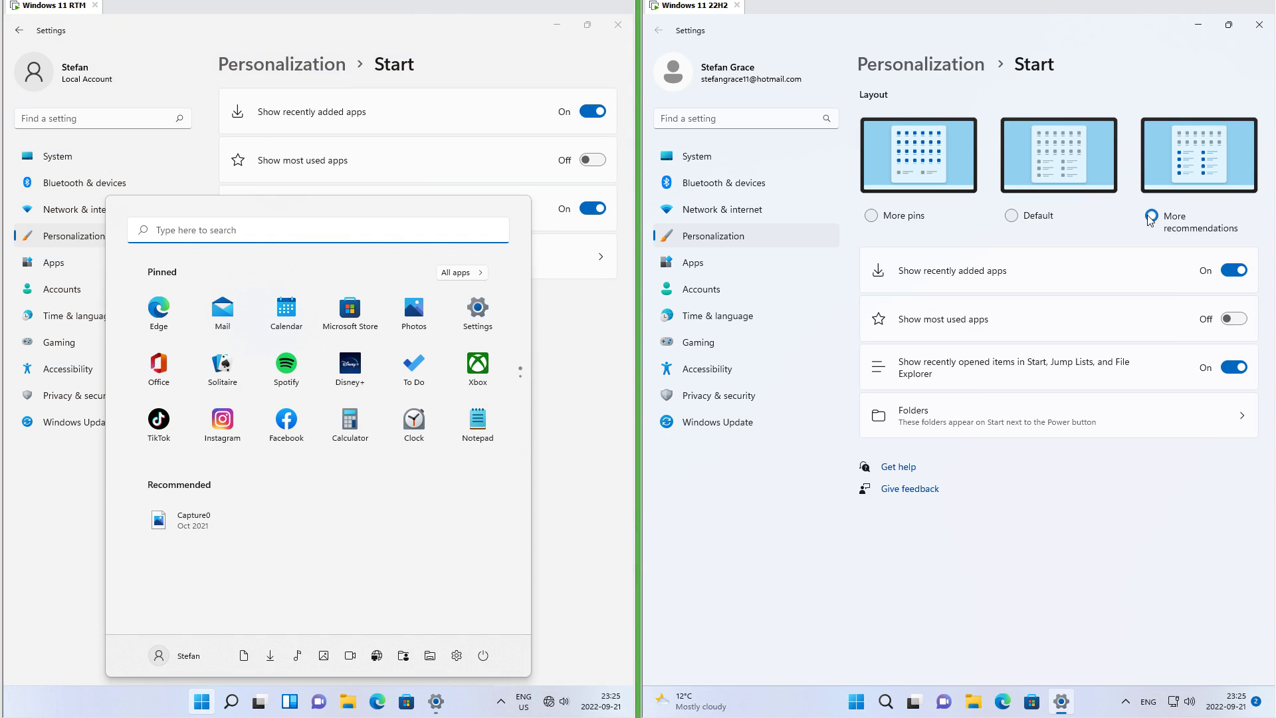
{"action": "left_click", "coordinate": [857, 703]}
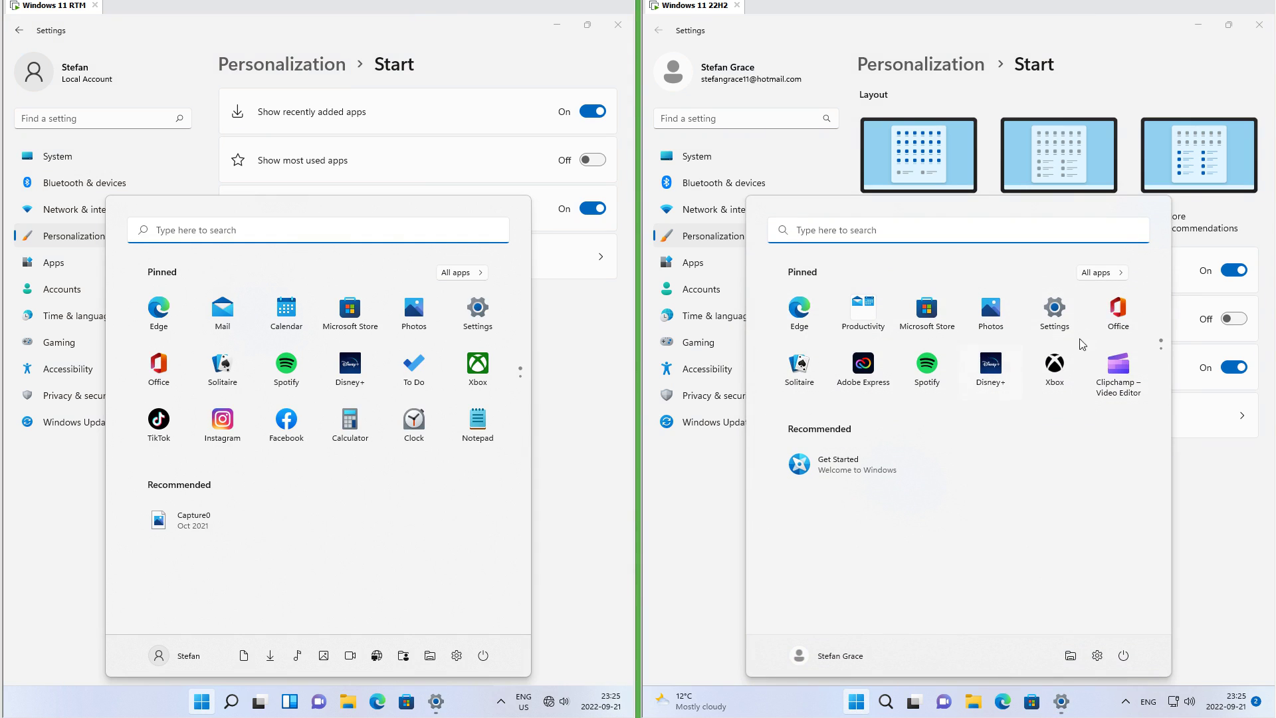
{"action": "left_click", "coordinate": [871, 215]}
{"action": "left_click", "coordinate": [856, 702]}
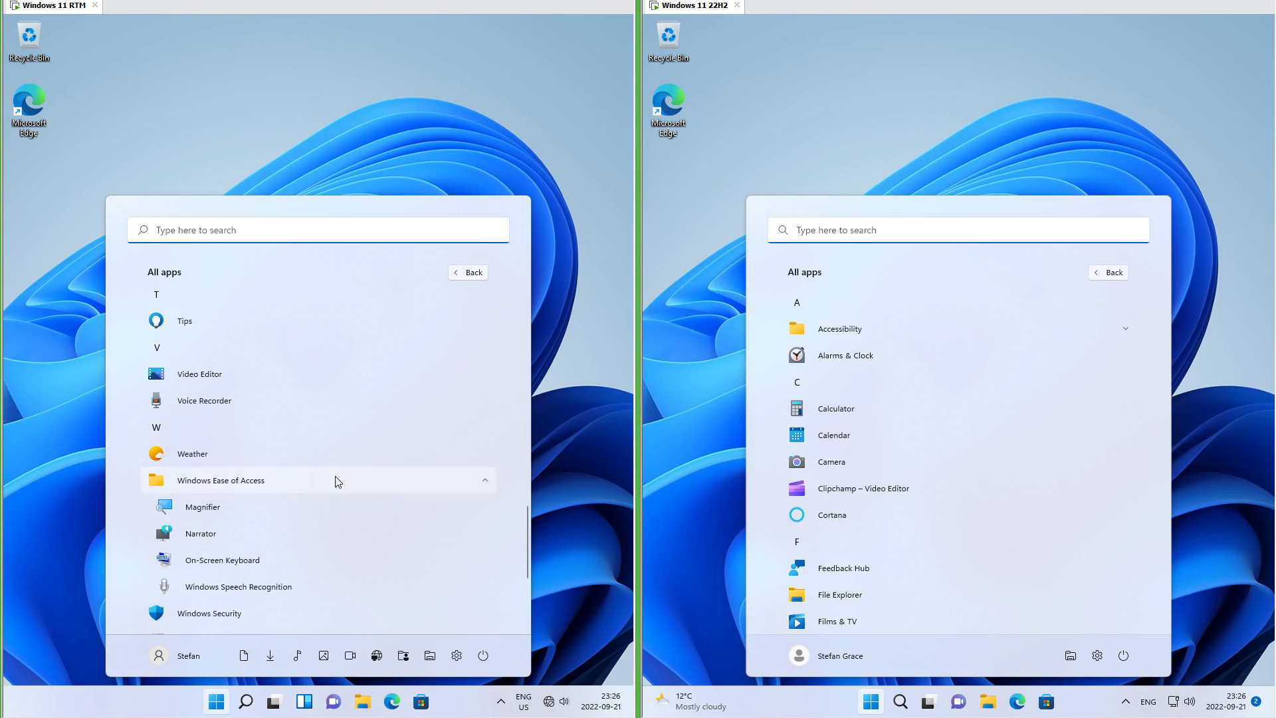
Step: Expand the Accessibility app folder and show the power menus on both machines
{"action": "left_click", "coordinate": [874, 328]}
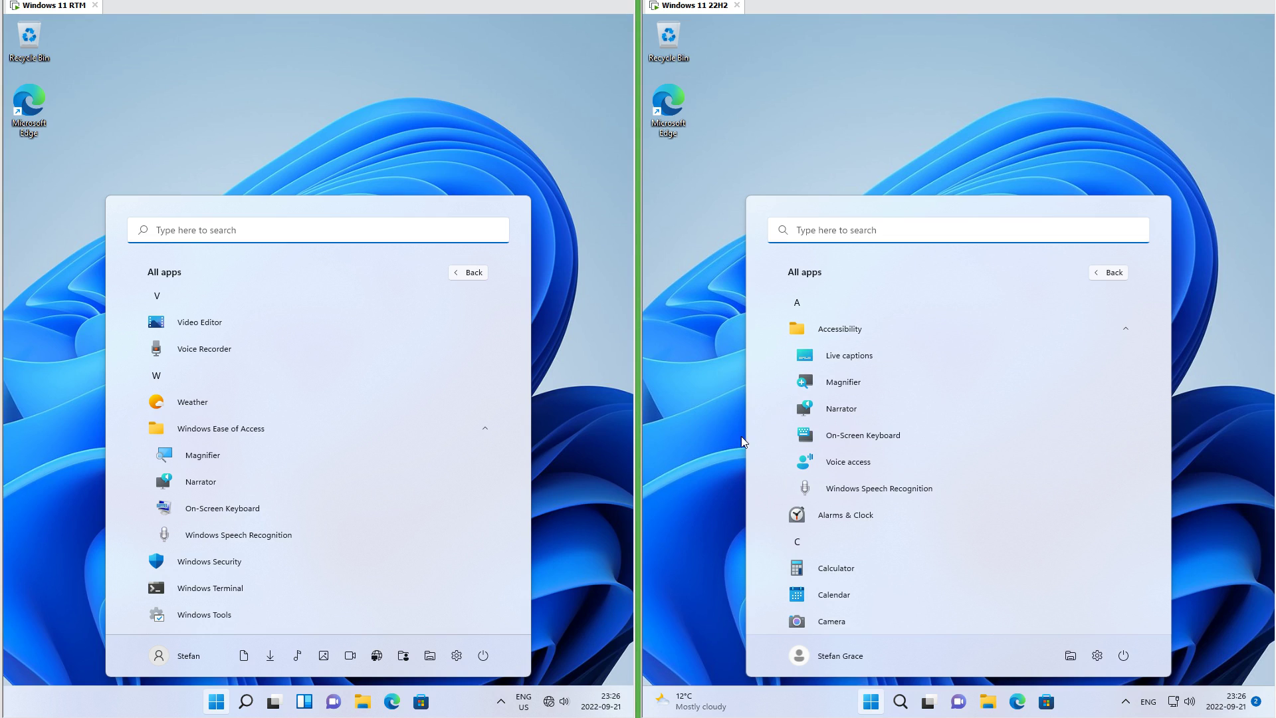
{"action": "left_click", "coordinate": [483, 655]}
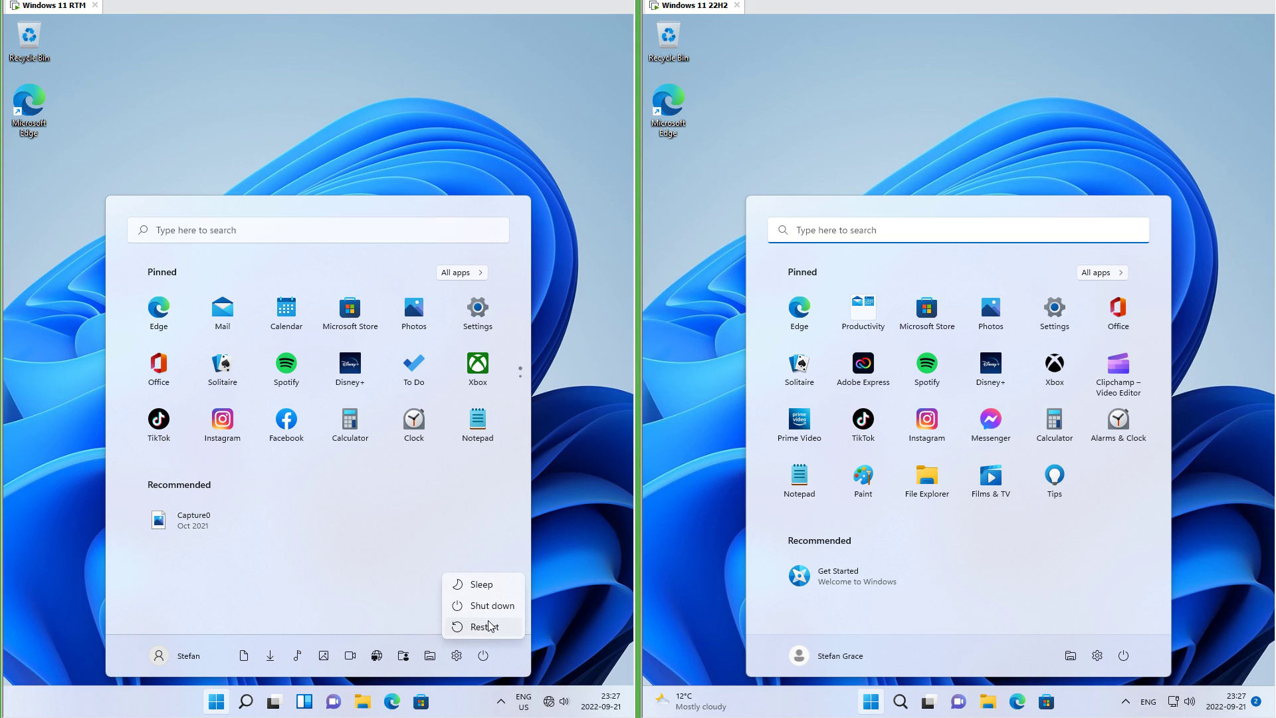
{"action": "left_click", "coordinate": [1125, 657]}
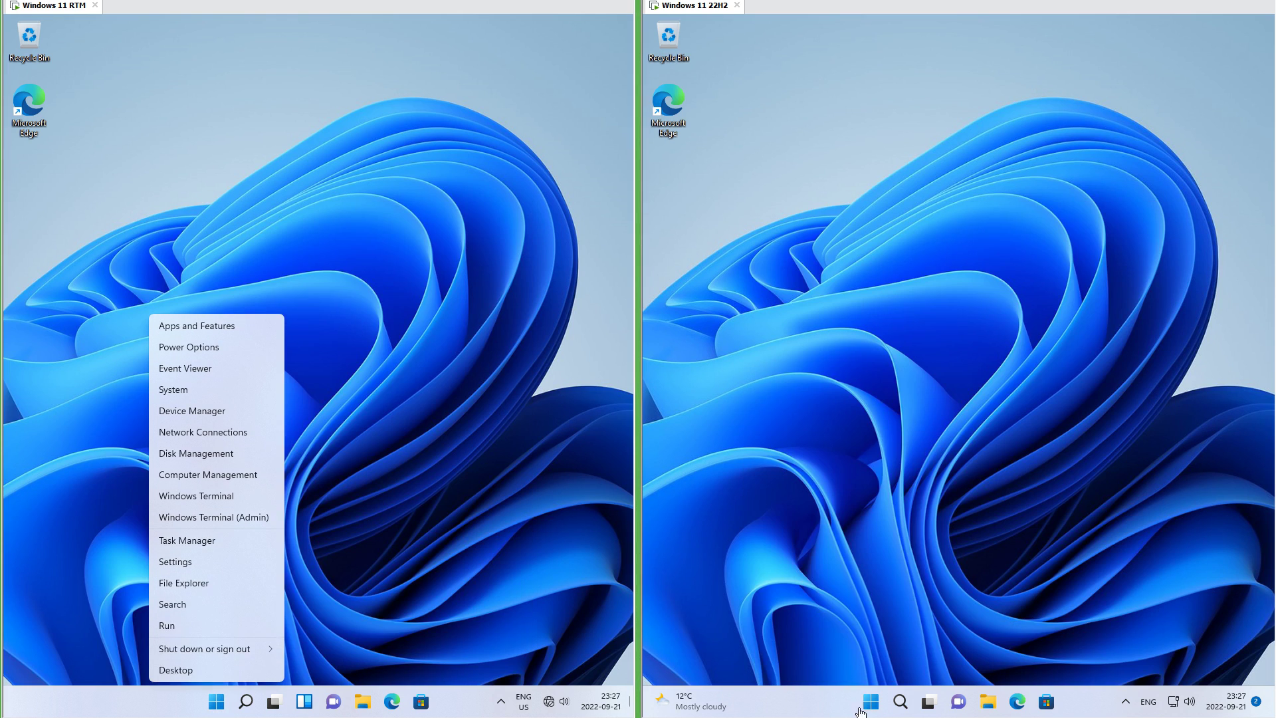
Step: Compare the Win+X quick-link menus, then raise the volume, bringing 22H2 to 86
{"action": "right_click", "coordinate": [871, 702]}
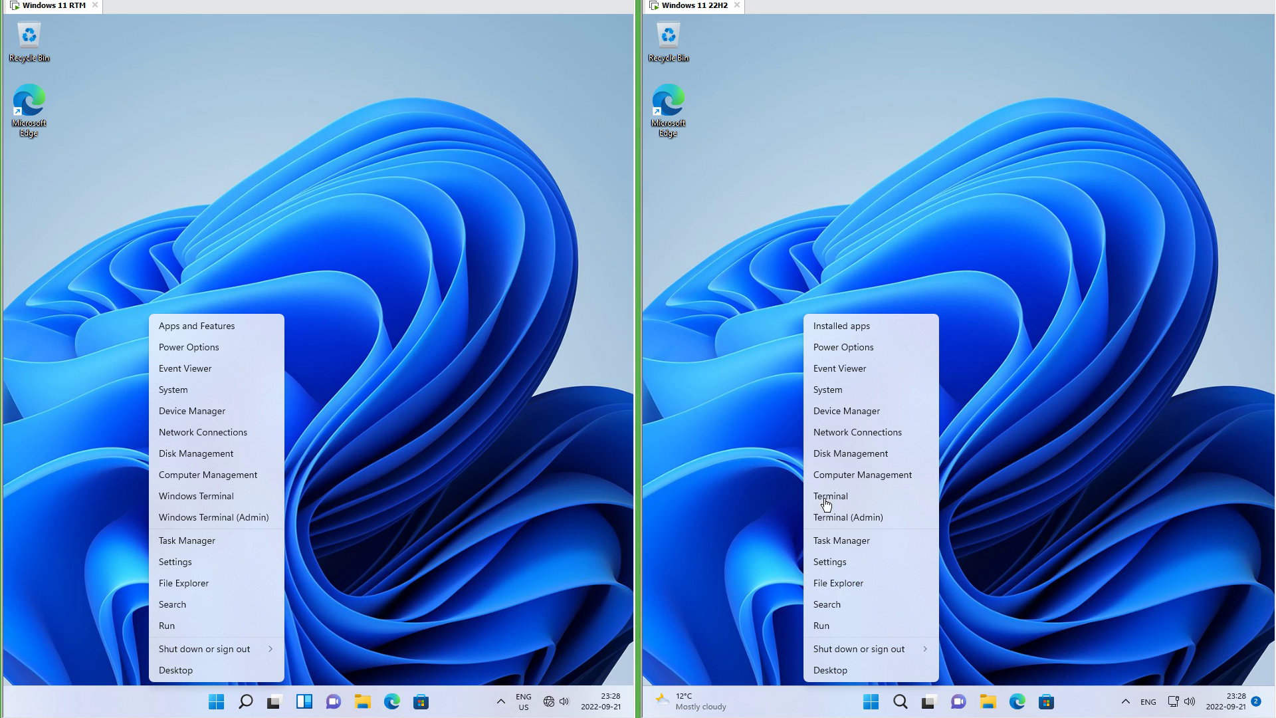
{"action": "key", "text": "Escape"}
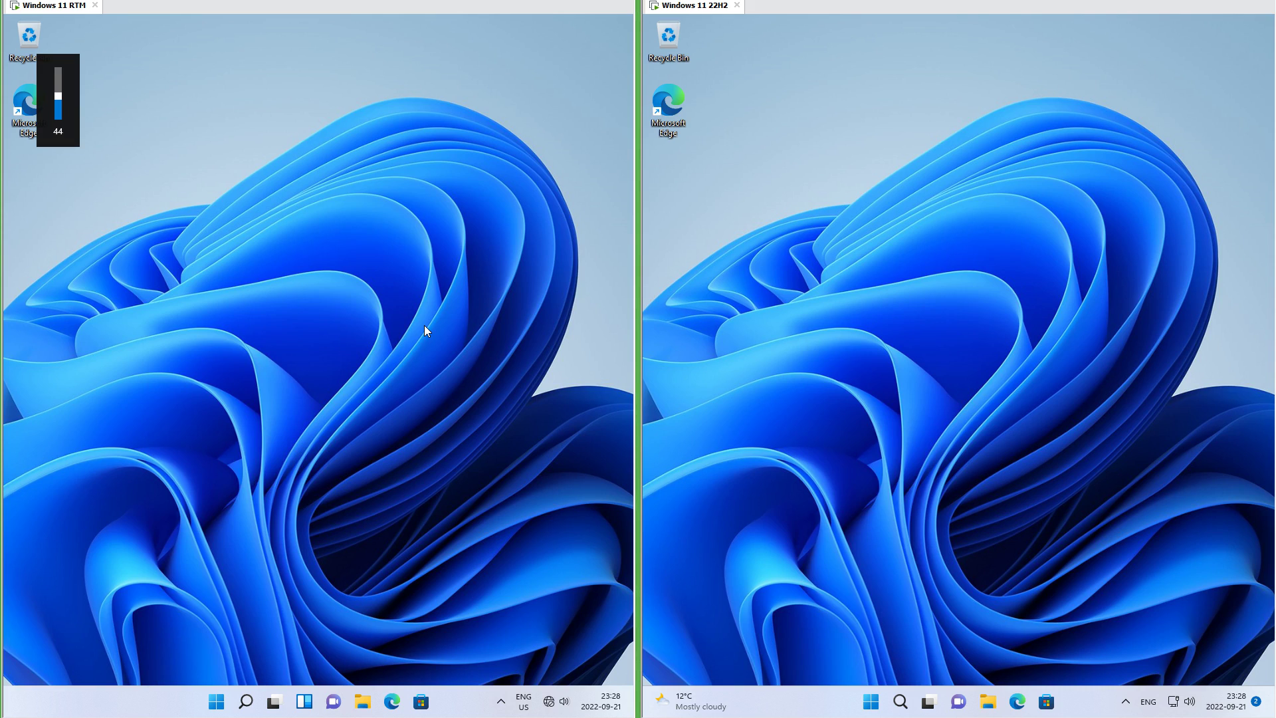
{"action": "key", "text": "XF86AudioRaiseVolume"}
{"action": "key", "text": "XF86AudioRaiseVolume"}
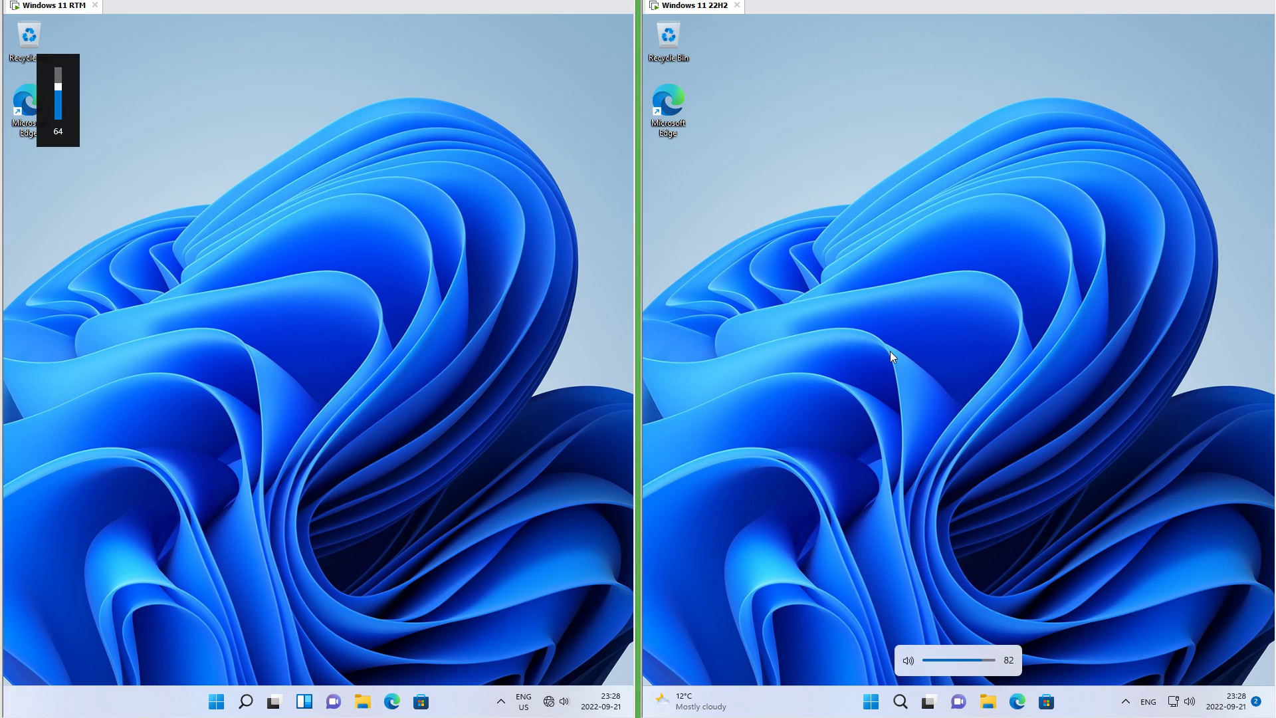
{"action": "key", "text": "XF86AudioRaiseVolume"}
{"action": "key", "text": "XF86AudioRaiseVolume"}
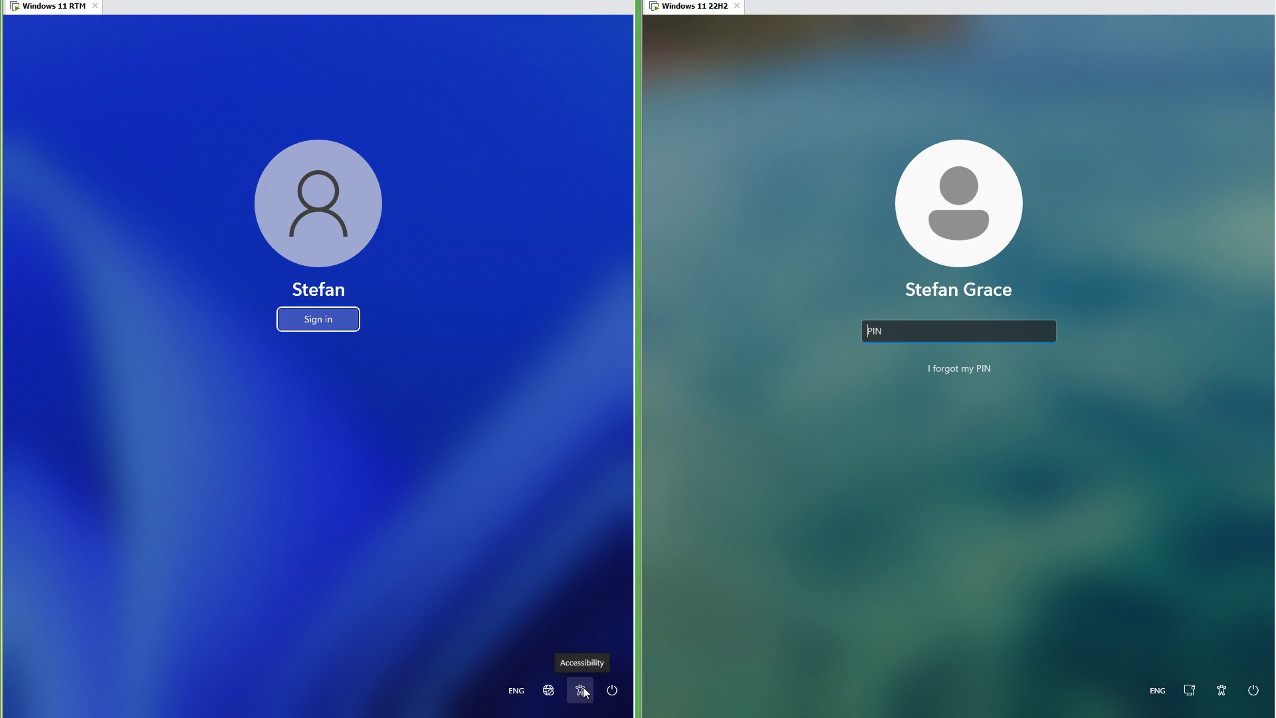
{"action": "left_click", "coordinate": [584, 690]}
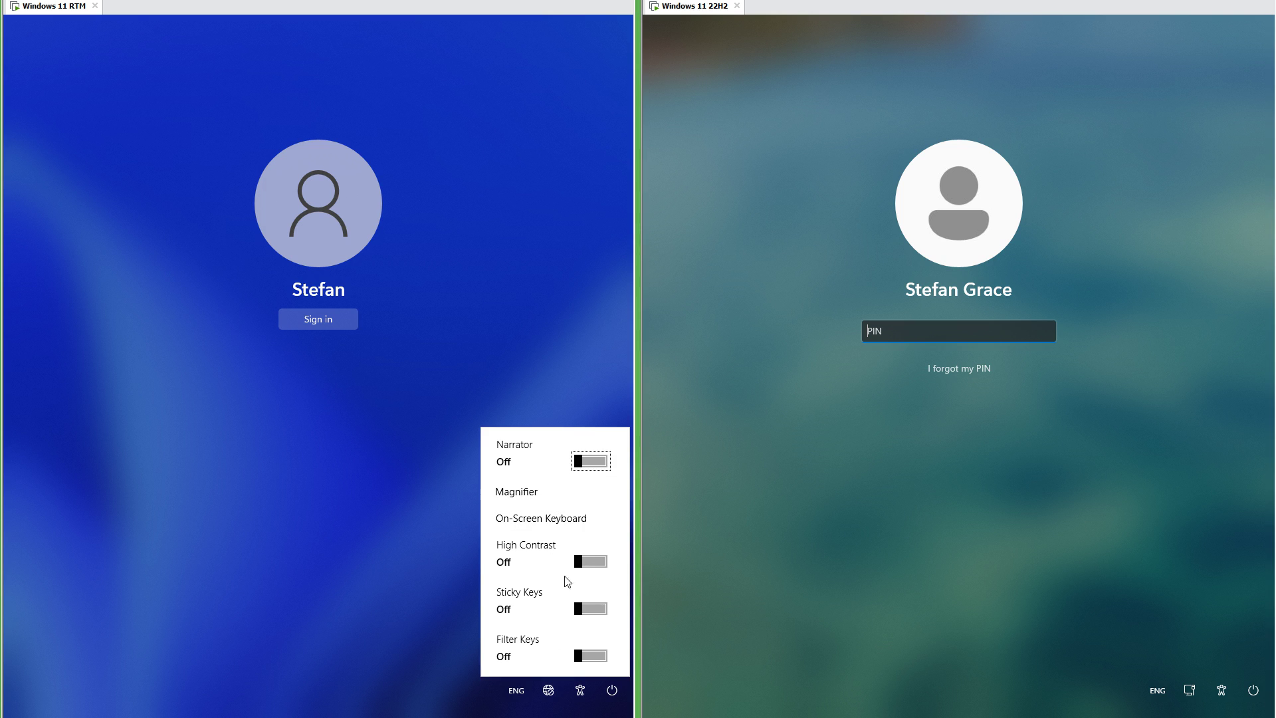
{"action": "left_click", "coordinate": [1225, 693]}
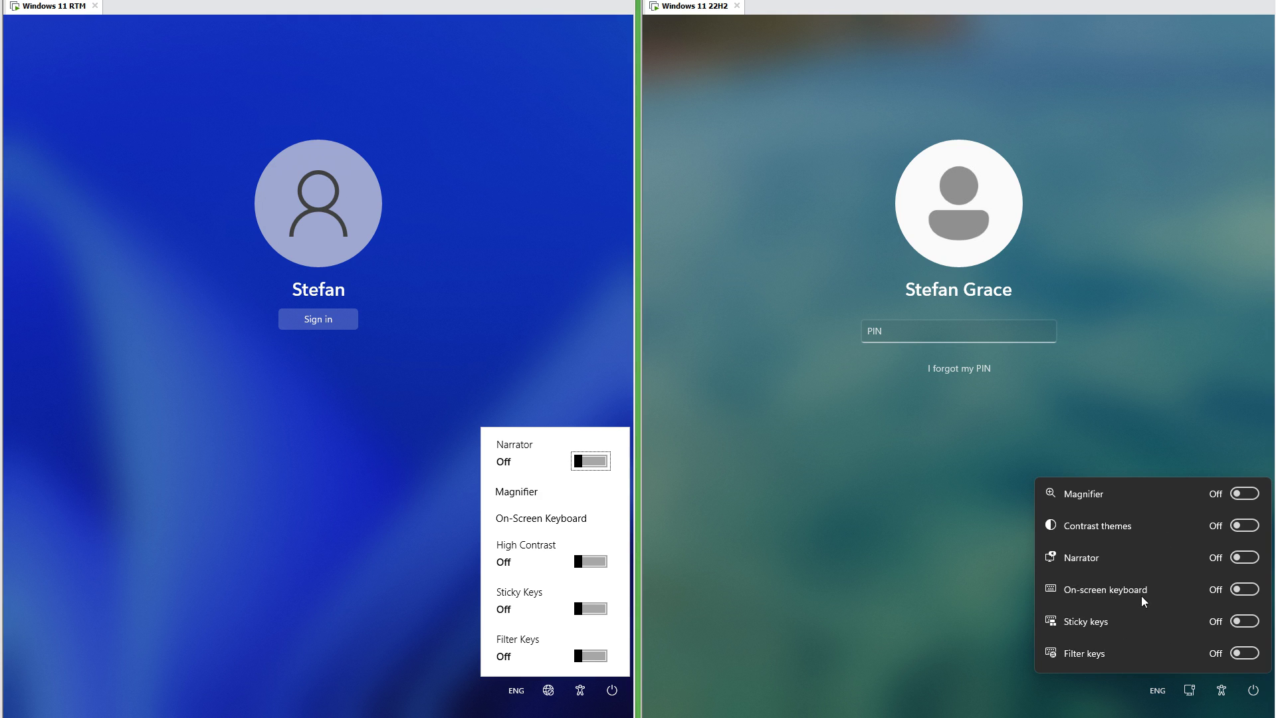
{"action": "left_click", "coordinate": [548, 598]}
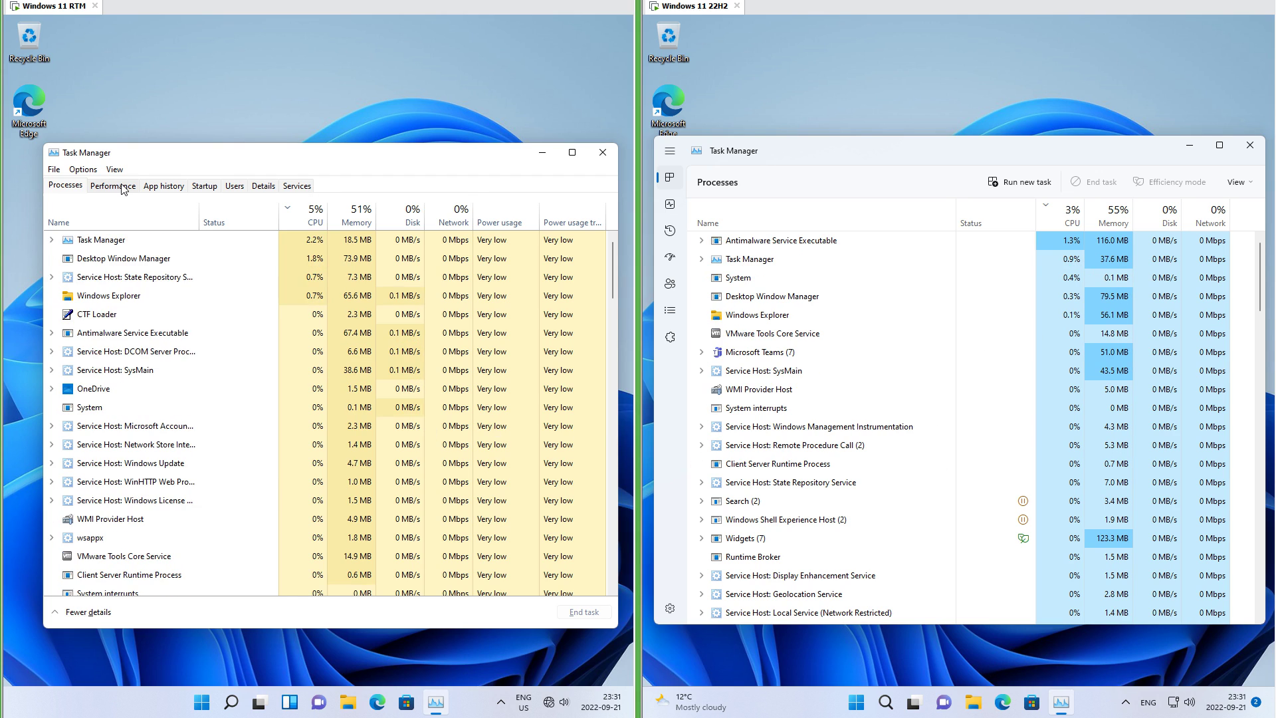
Step: Compare Task Manager pages (Performance, App history, Startup, Details, Users, Services) across both versions
{"action": "left_click", "coordinate": [111, 185]}
{"action": "left_click", "coordinate": [162, 185]}
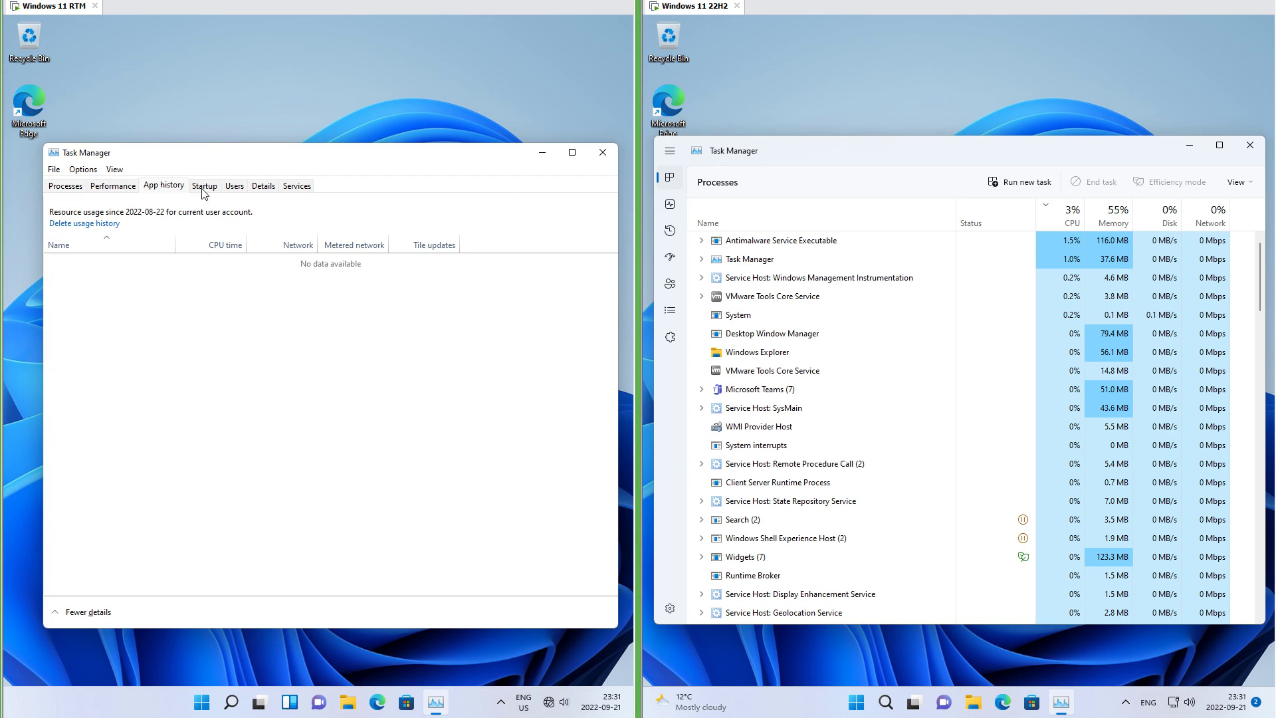
{"action": "left_click", "coordinate": [204, 186]}
{"action": "left_click", "coordinate": [263, 187]}
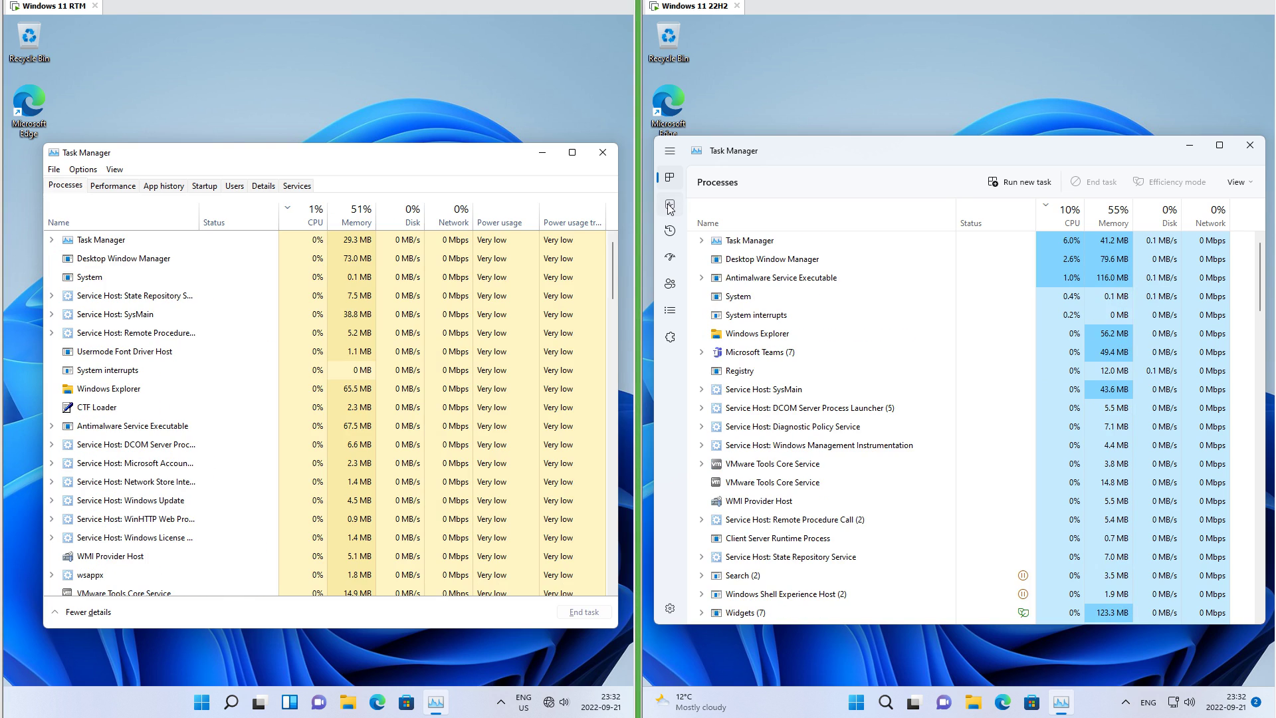
{"action": "left_click", "coordinate": [670, 230]}
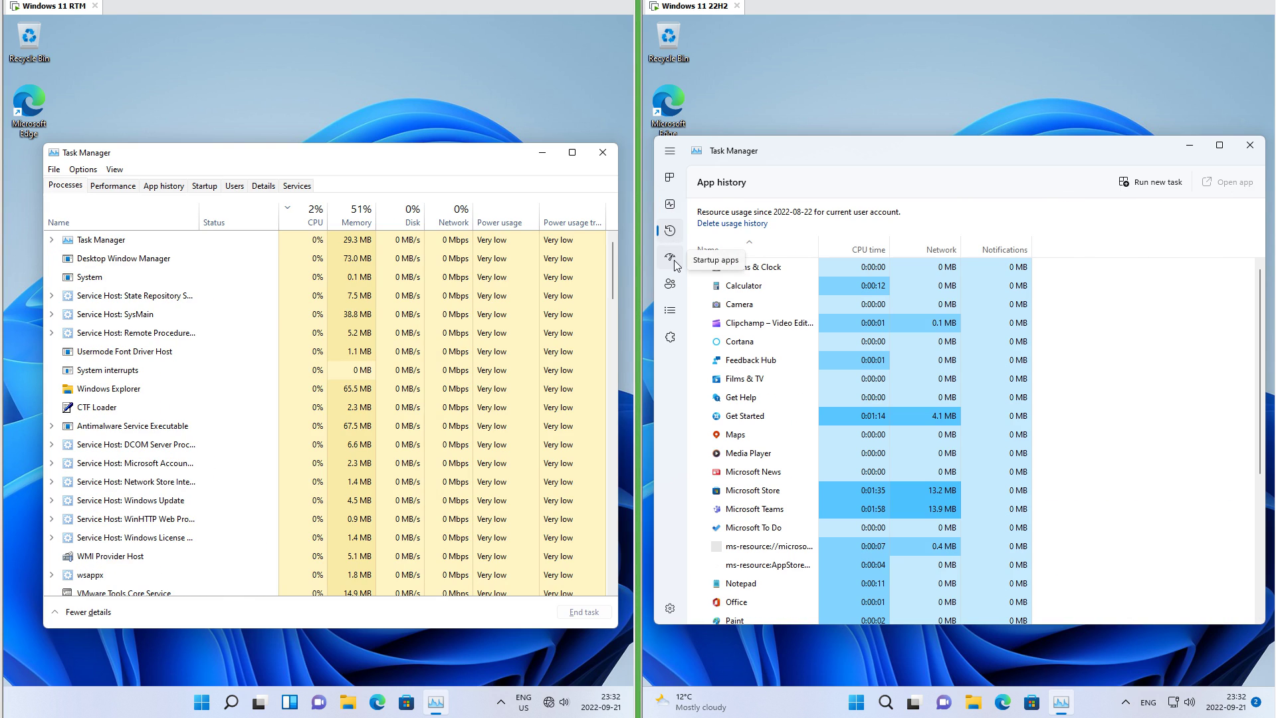
{"action": "left_click", "coordinate": [671, 283]}
{"action": "left_click", "coordinate": [671, 310]}
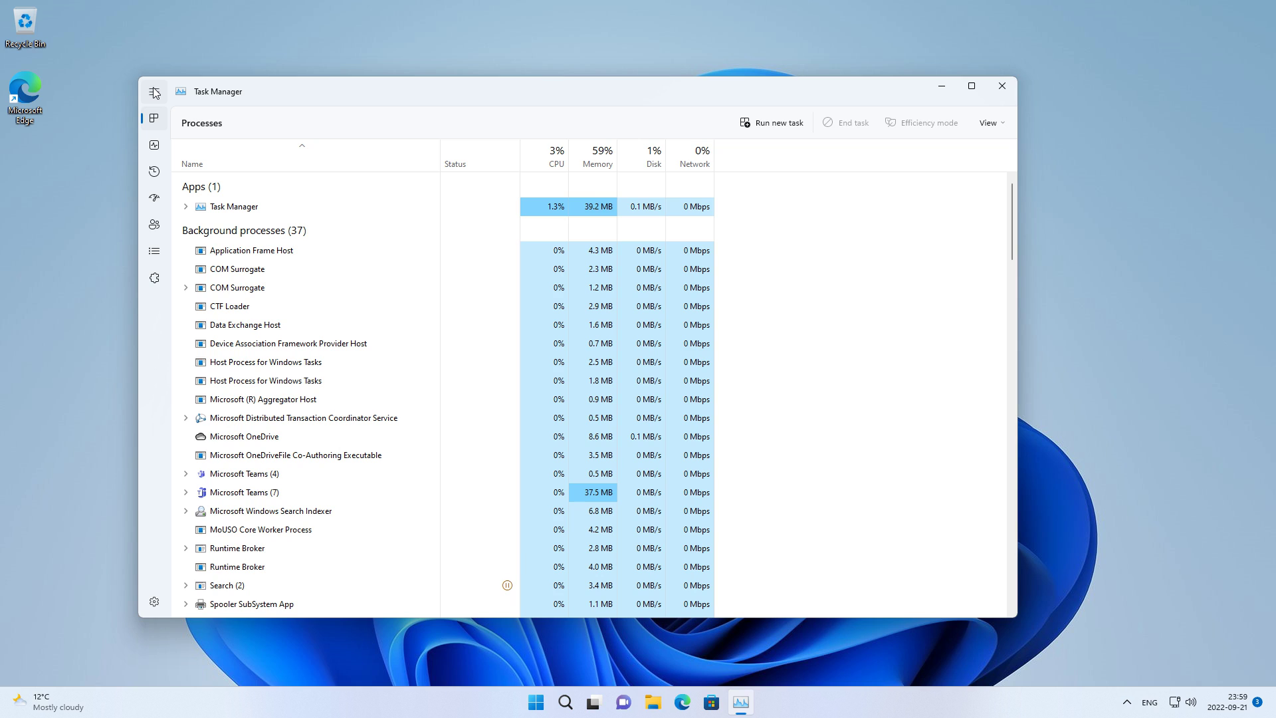
{"action": "left_click", "coordinate": [154, 92]}
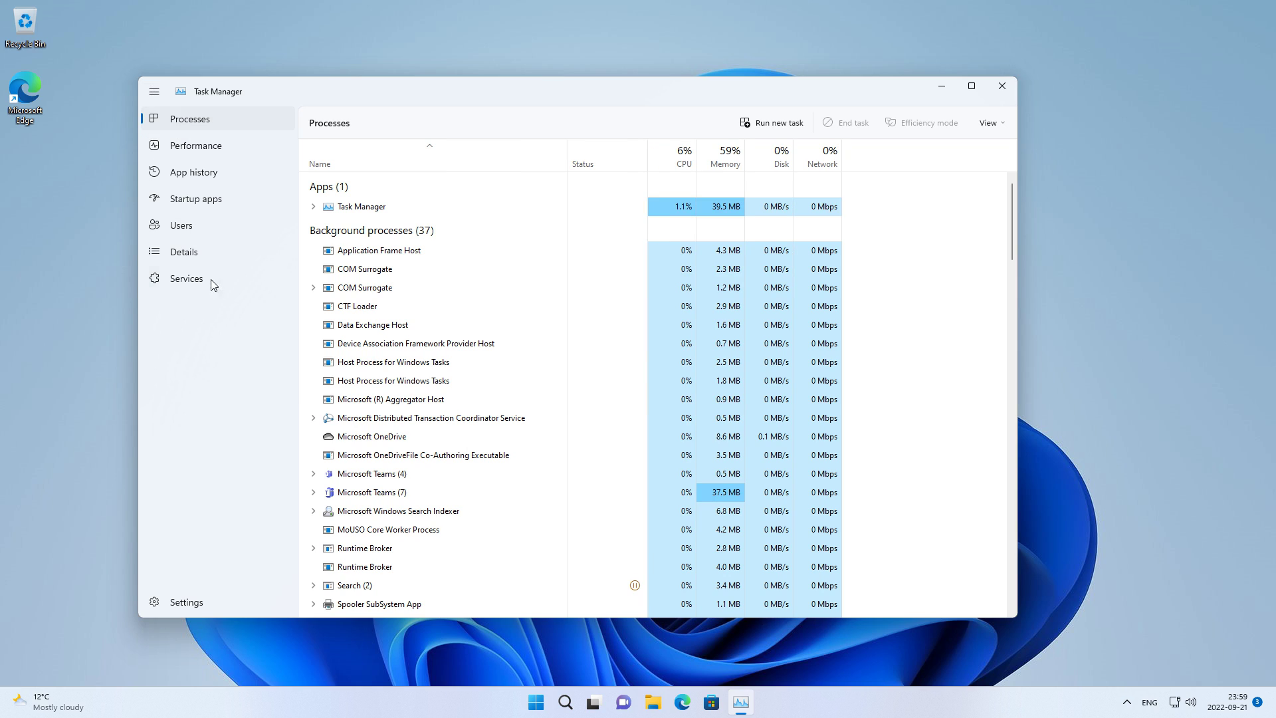
{"action": "left_click", "coordinate": [197, 146]}
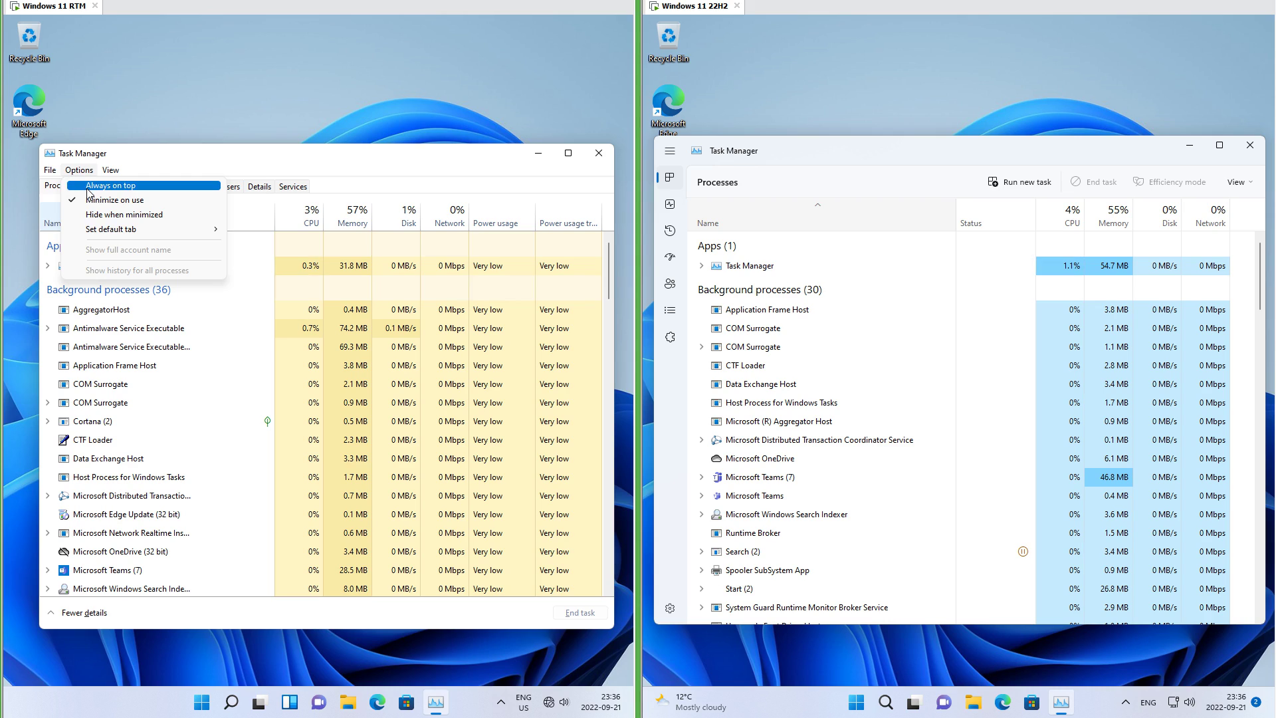
{"action": "mouse_move", "coordinate": [139, 229]}
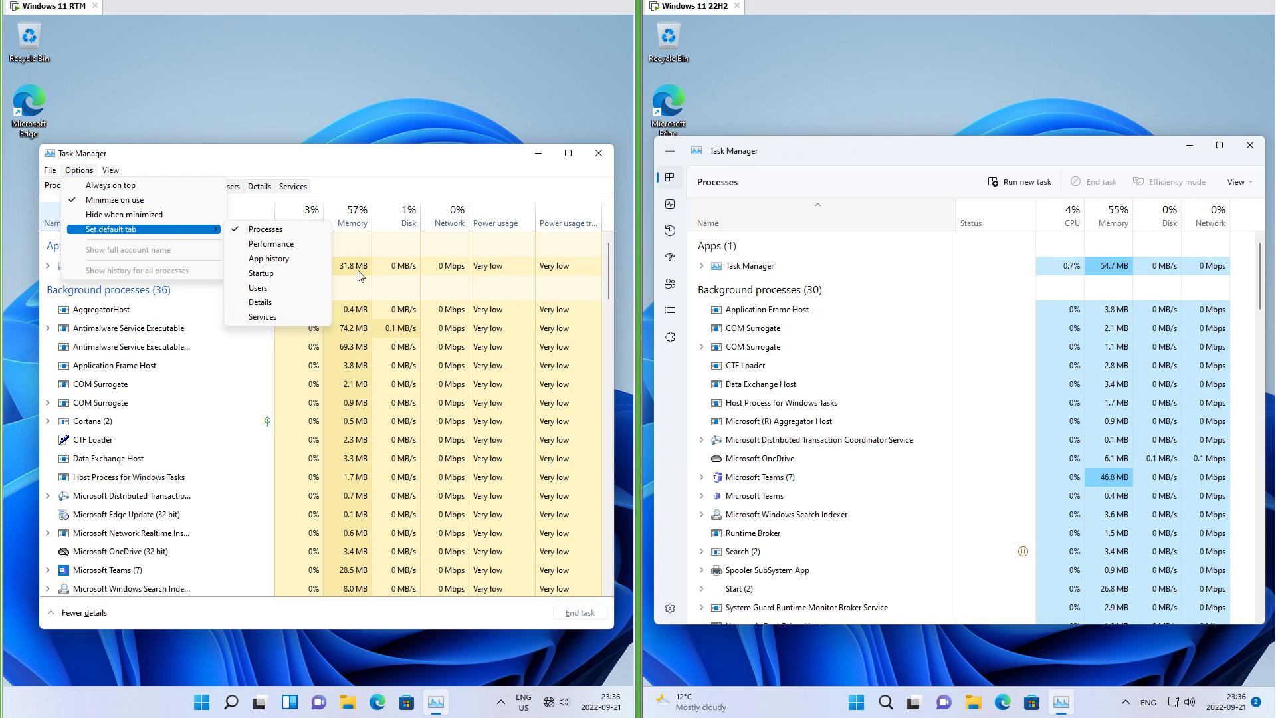
Step: View the 22H2 Task Manager default start page choices and bring up Run new task
{"action": "left_click", "coordinate": [671, 609]}
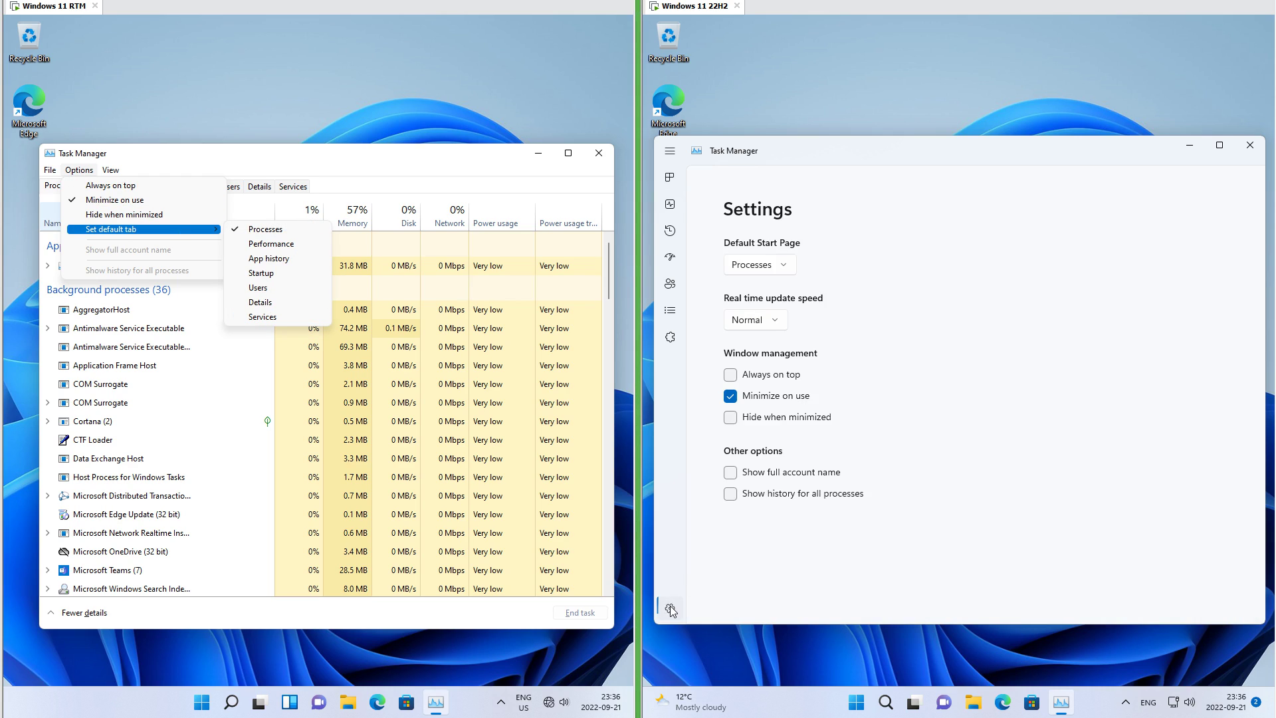
{"action": "left_click", "coordinate": [760, 265]}
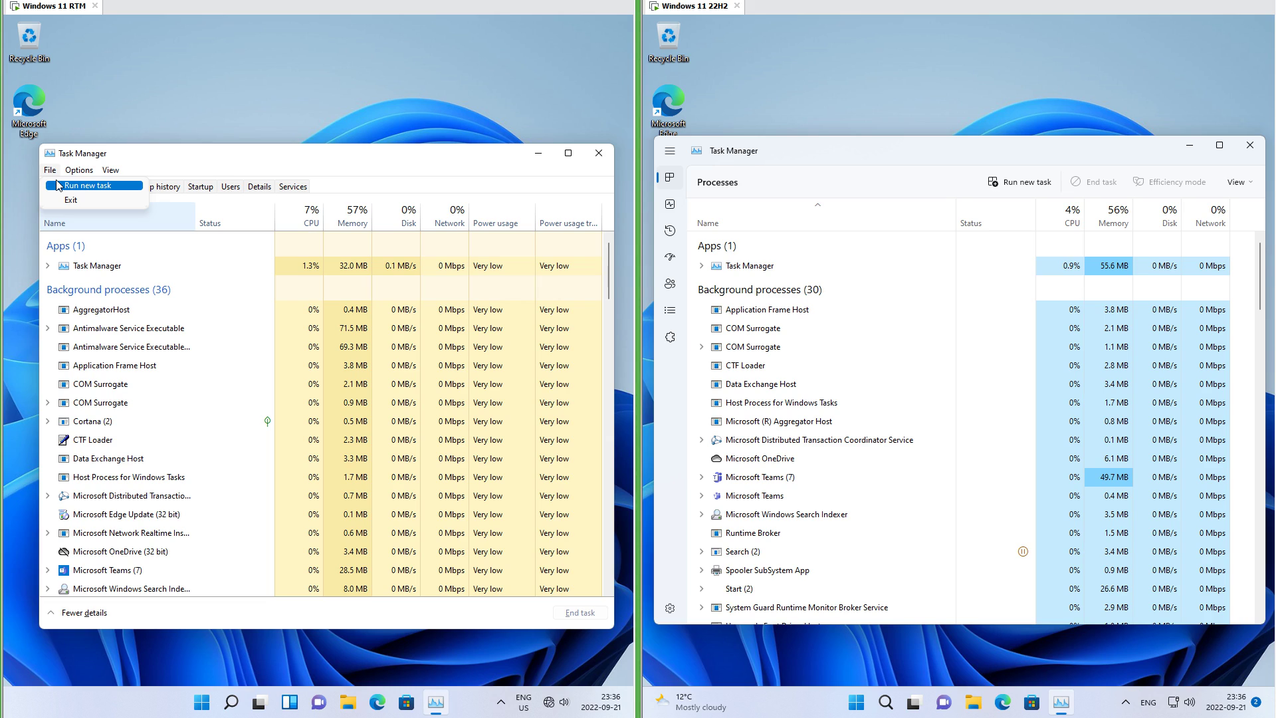
{"action": "left_click", "coordinate": [1019, 181]}
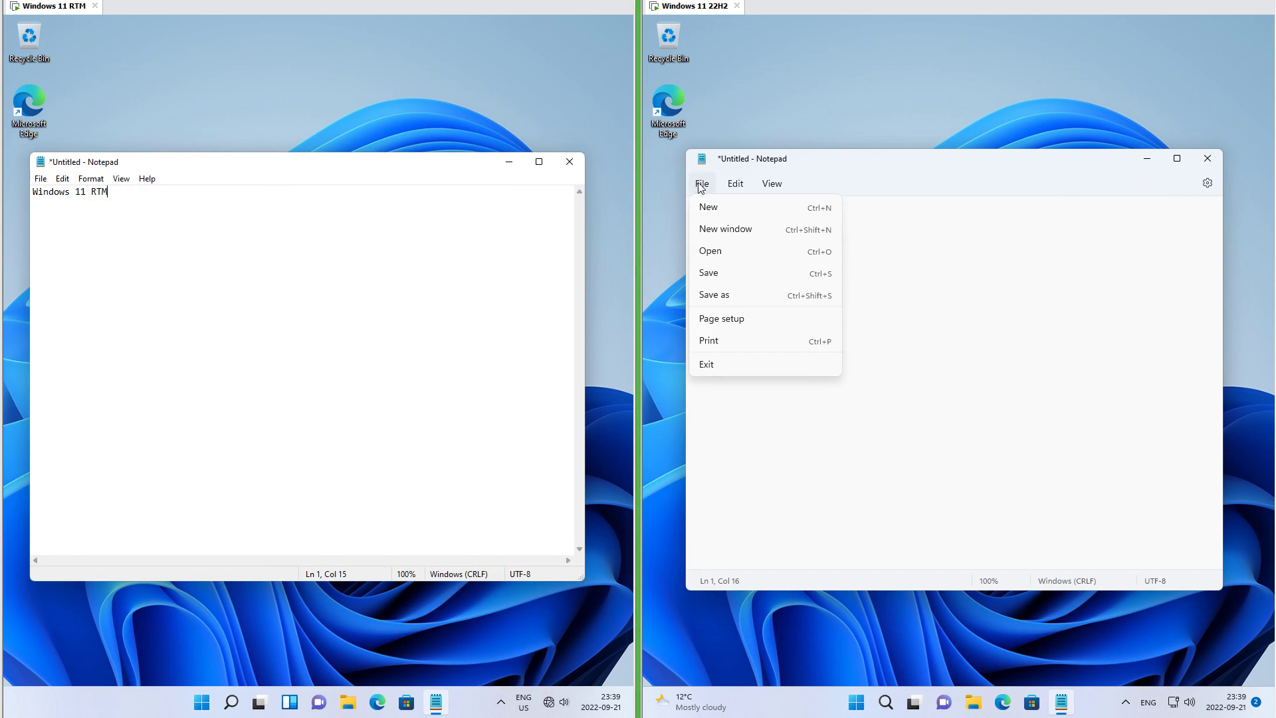
Step: Expand Font in 22H2 Notepad settings and bring up Format > Font in RTM Notepad
{"action": "left_click", "coordinate": [1207, 184]}
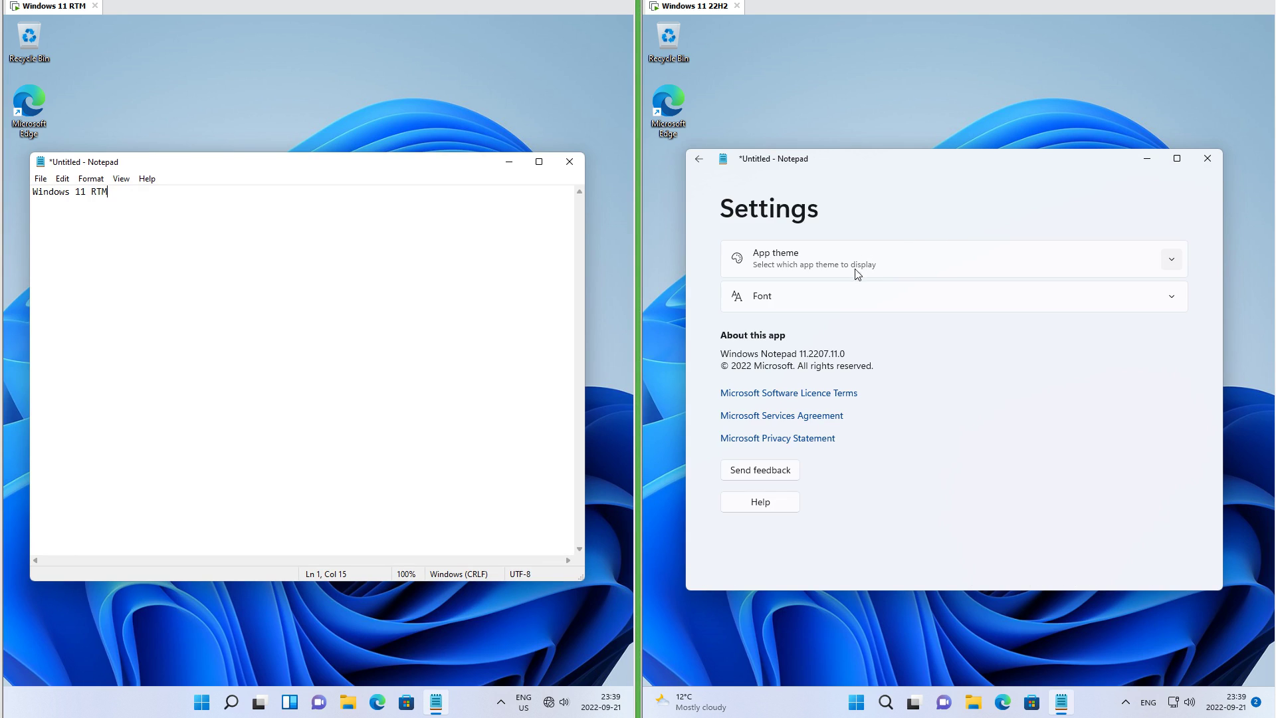
{"action": "left_click", "coordinate": [852, 297]}
{"action": "left_click", "coordinate": [96, 179]}
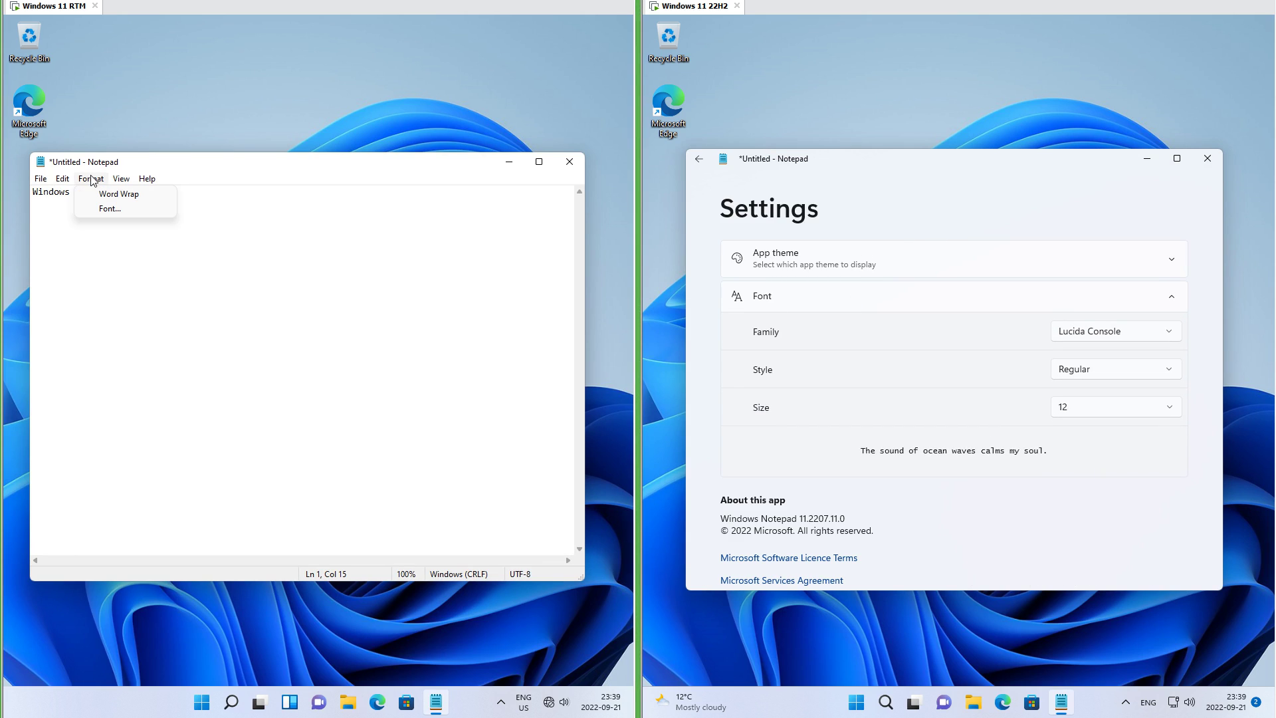
{"action": "left_click", "coordinate": [99, 208]}
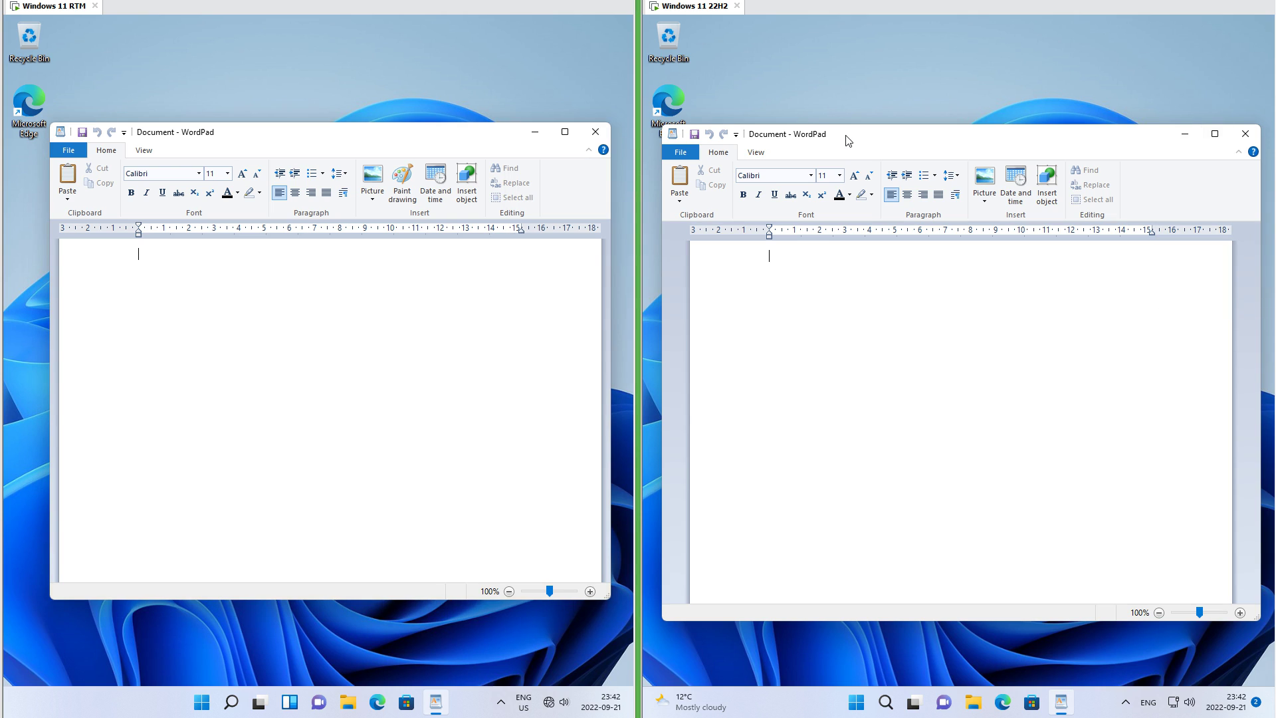
Step: Snap 22H2 WordPad into a half-screen layout, then compare both Alt+Tab window switchers
{"action": "mouse_move", "coordinate": [848, 139]}
{"action": "left_mouse_down"}
{"action": "mouse_move", "coordinate": [887, 42]}
{"action": "mouse_move", "coordinate": [888, 90]}
{"action": "left_mouse_up"}
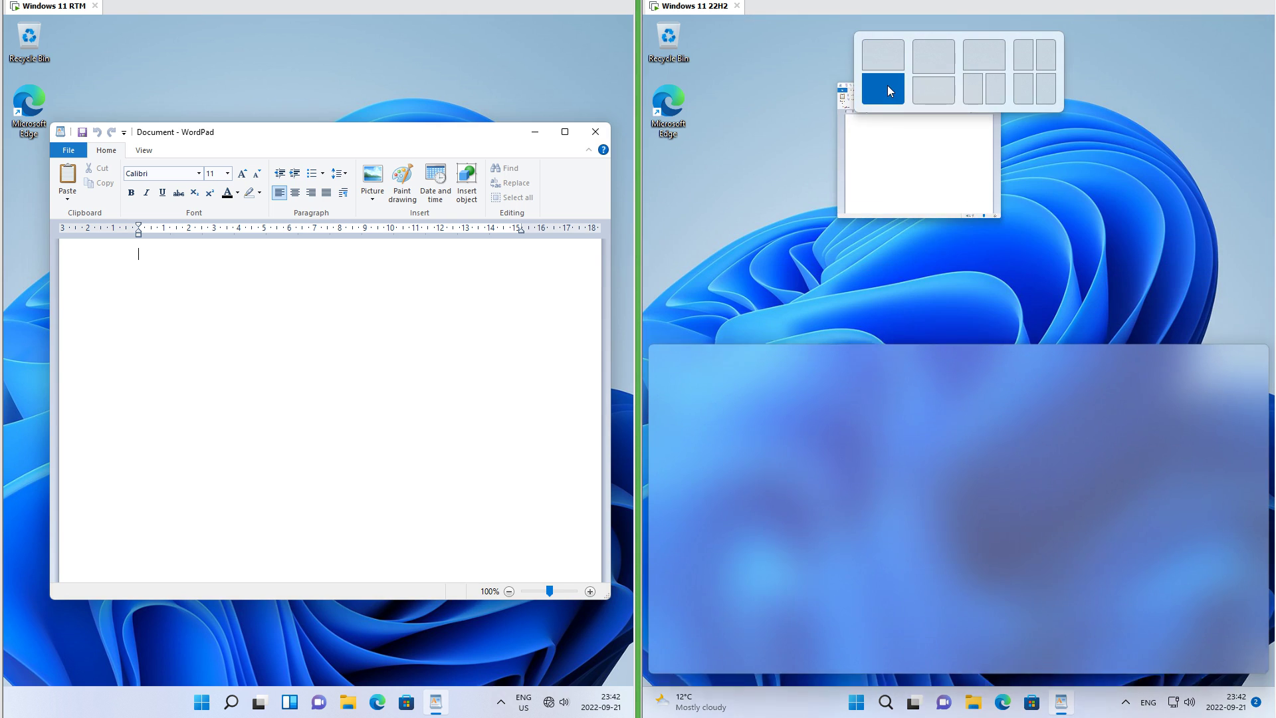
{"action": "mouse_move", "coordinate": [888, 86]}
{"action": "left_mouse_down"}
{"action": "mouse_move", "coordinate": [959, 42]}
{"action": "mouse_move", "coordinate": [1047, 92]}
{"action": "mouse_move", "coordinate": [877, 80]}
{"action": "left_mouse_up"}
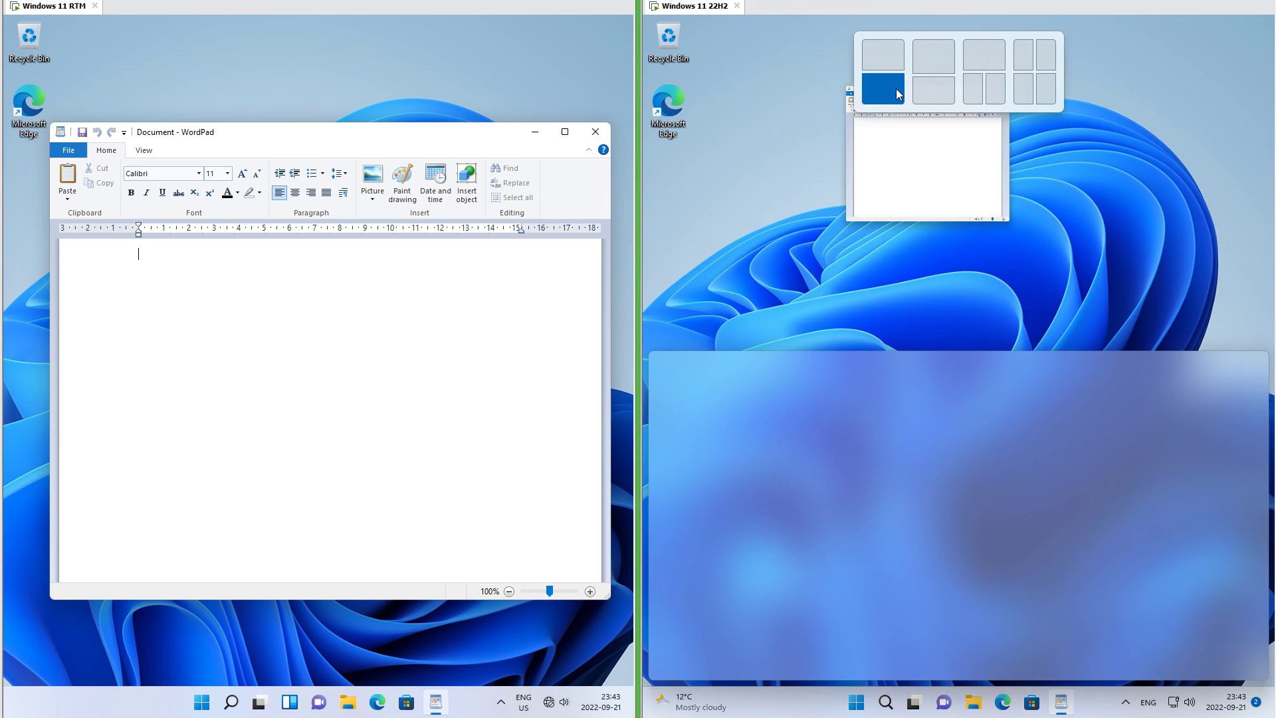
{"action": "mouse_move", "coordinate": [465, 140]}
{"action": "left_mouse_down"}
{"action": "mouse_move", "coordinate": [457, 162]}
{"action": "mouse_move", "coordinate": [5, 402]}
{"action": "left_mouse_up"}
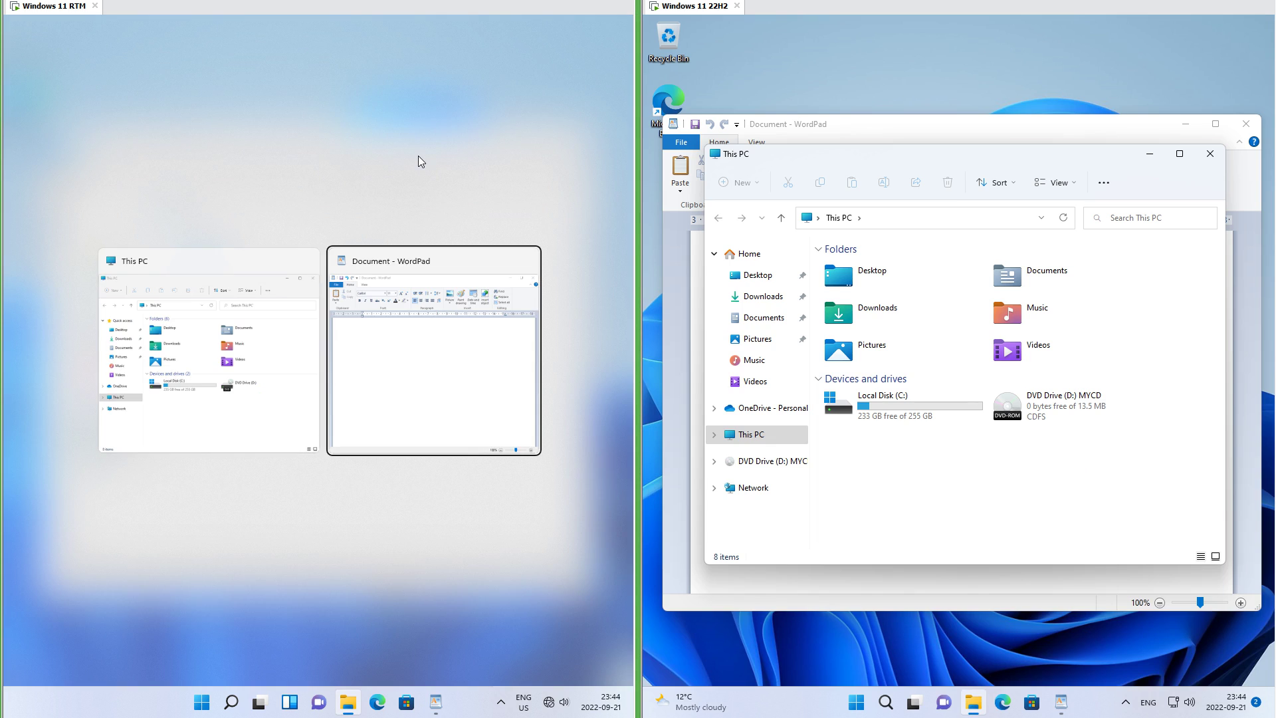
{"action": "key", "text": "alt+Tab"}
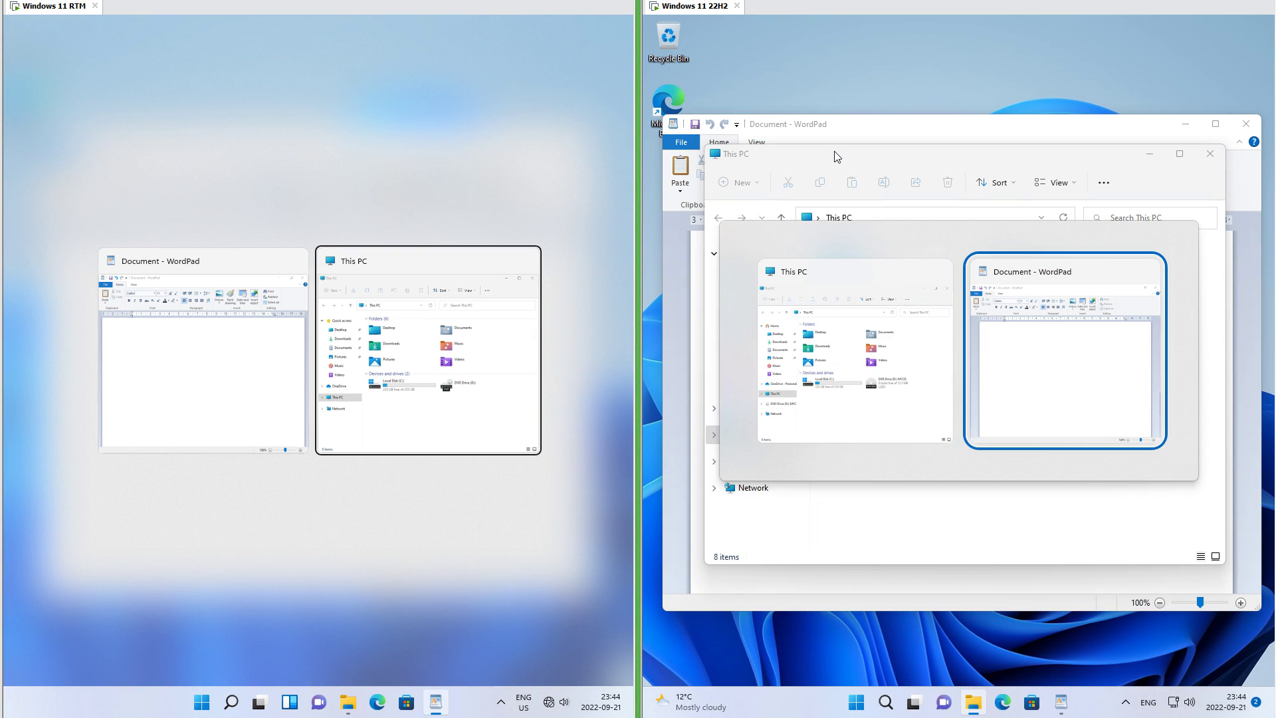
{"action": "key", "text": "alt+Tab"}
{"action": "key", "text": "alt+Tab"}
{"action": "key", "text": "alt+Tab"}
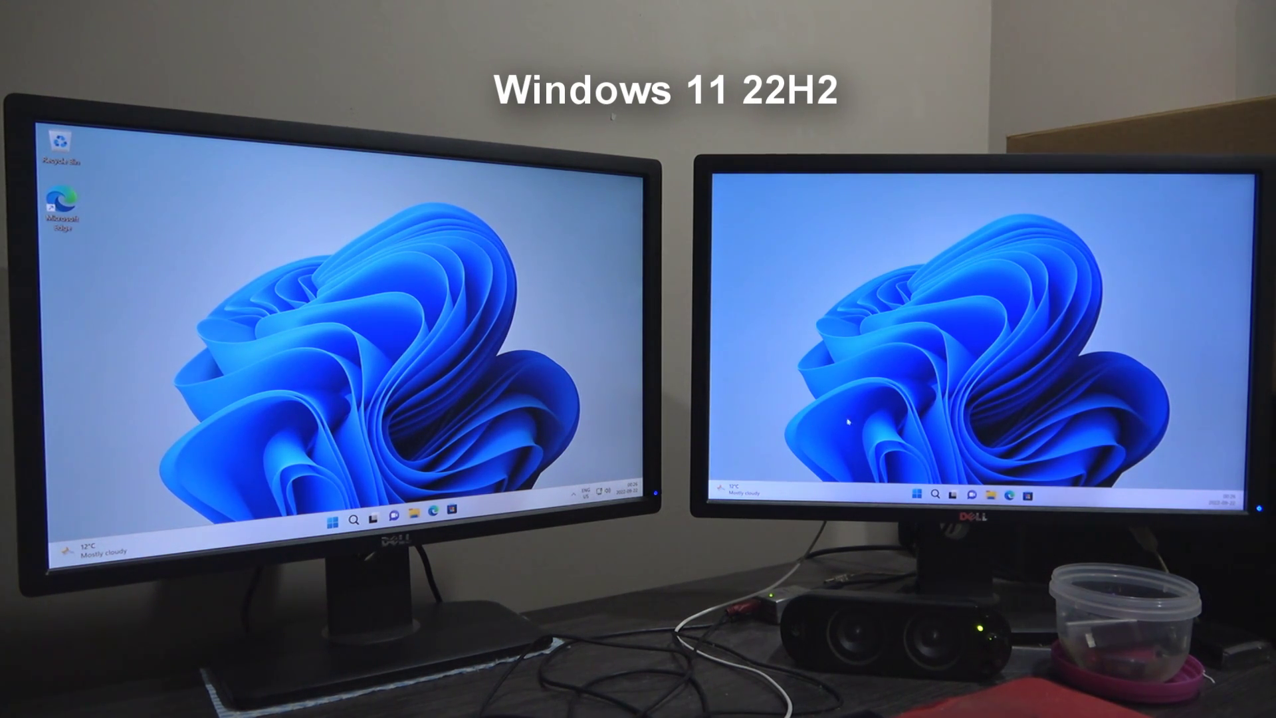
{"action": "key", "text": "super+n"}
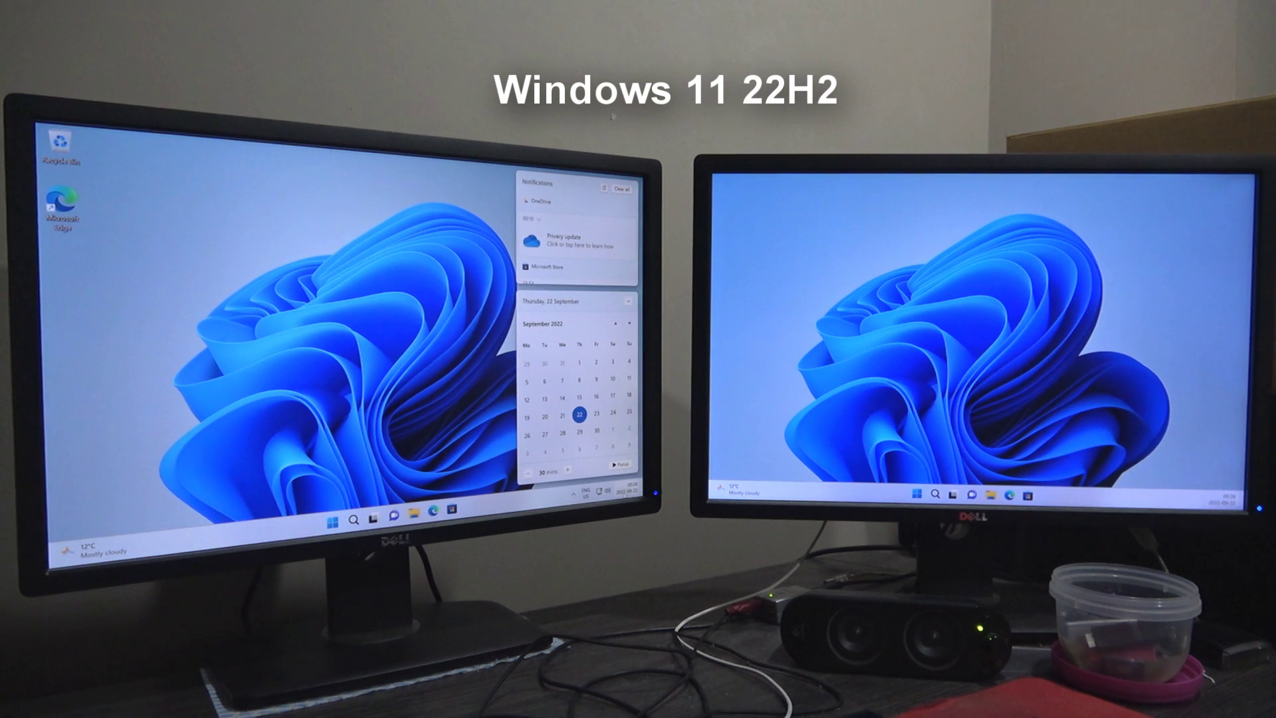
{"action": "key", "text": "super+n"}
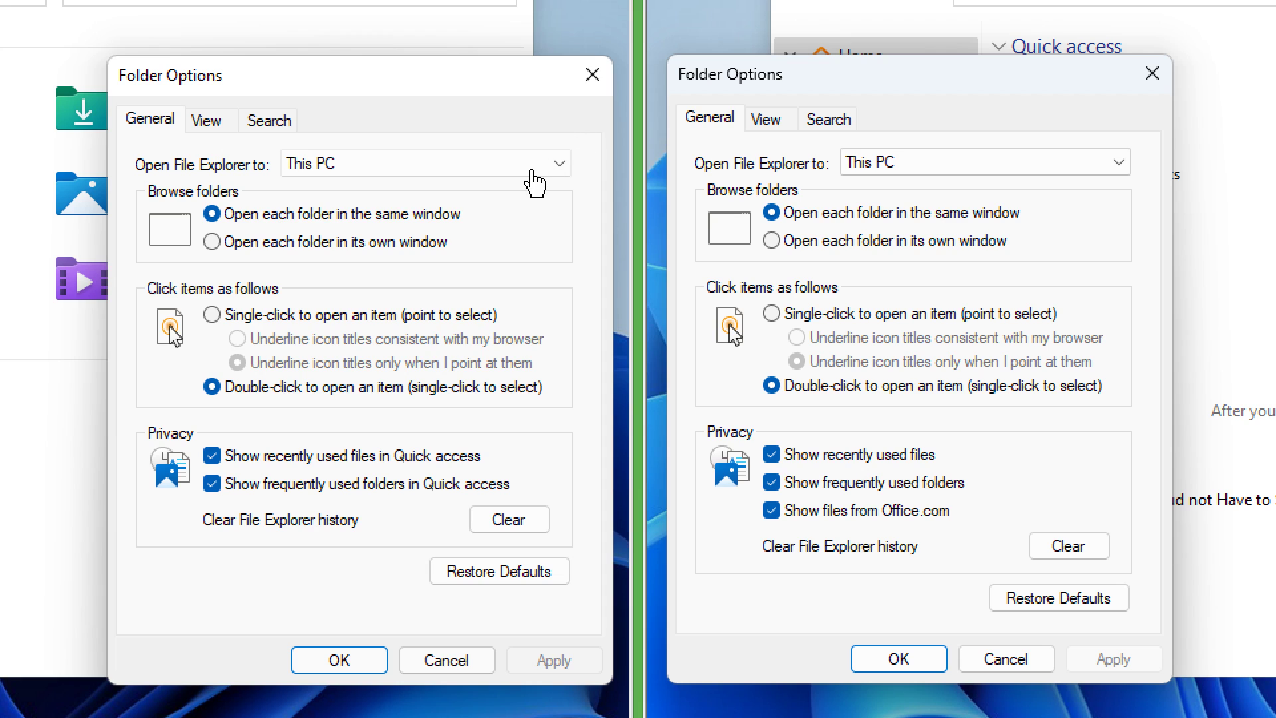
Step: Show the 'Open File Explorer to' dropdown in both machines' Folder Options
{"action": "left_click", "coordinate": [543, 164]}
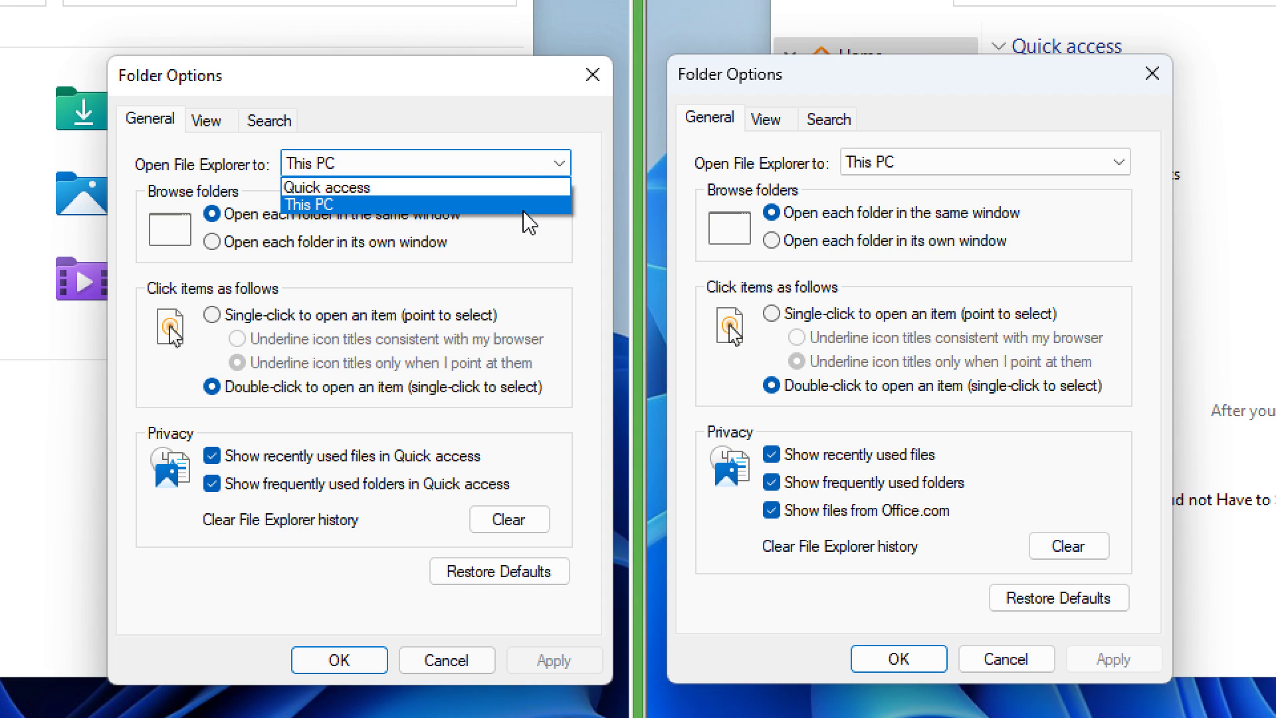
{"action": "left_click", "coordinate": [986, 162]}
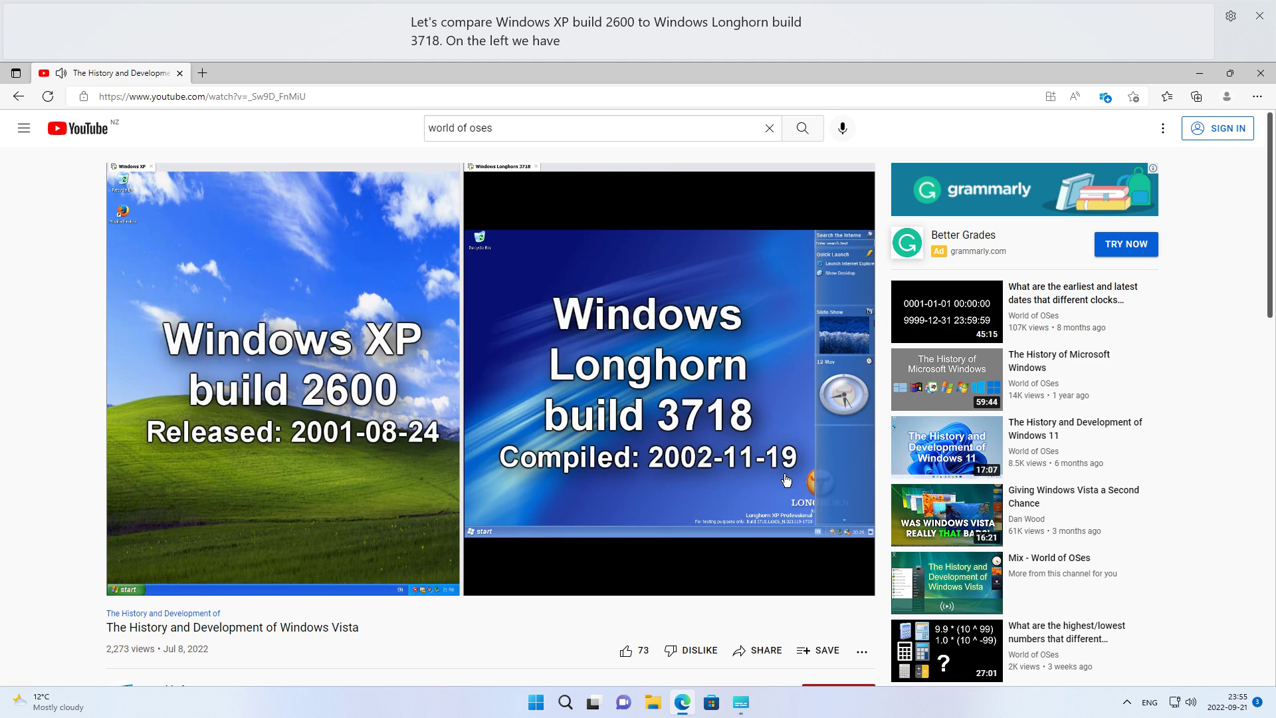
Step: Move the live captions to the screen bottom, then make them float on screen
{"action": "left_click", "coordinate": [1230, 16]}
{"action": "left_click", "coordinate": [1191, 73]}
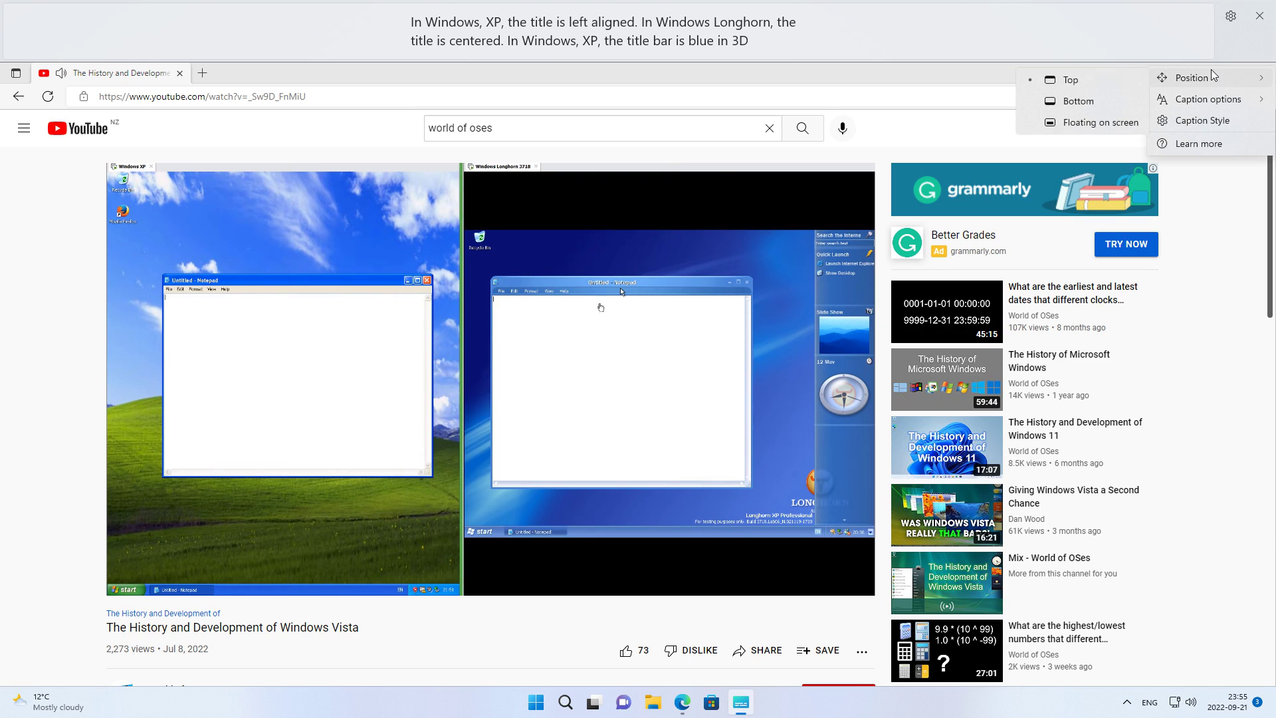
{"action": "left_click", "coordinate": [1089, 101]}
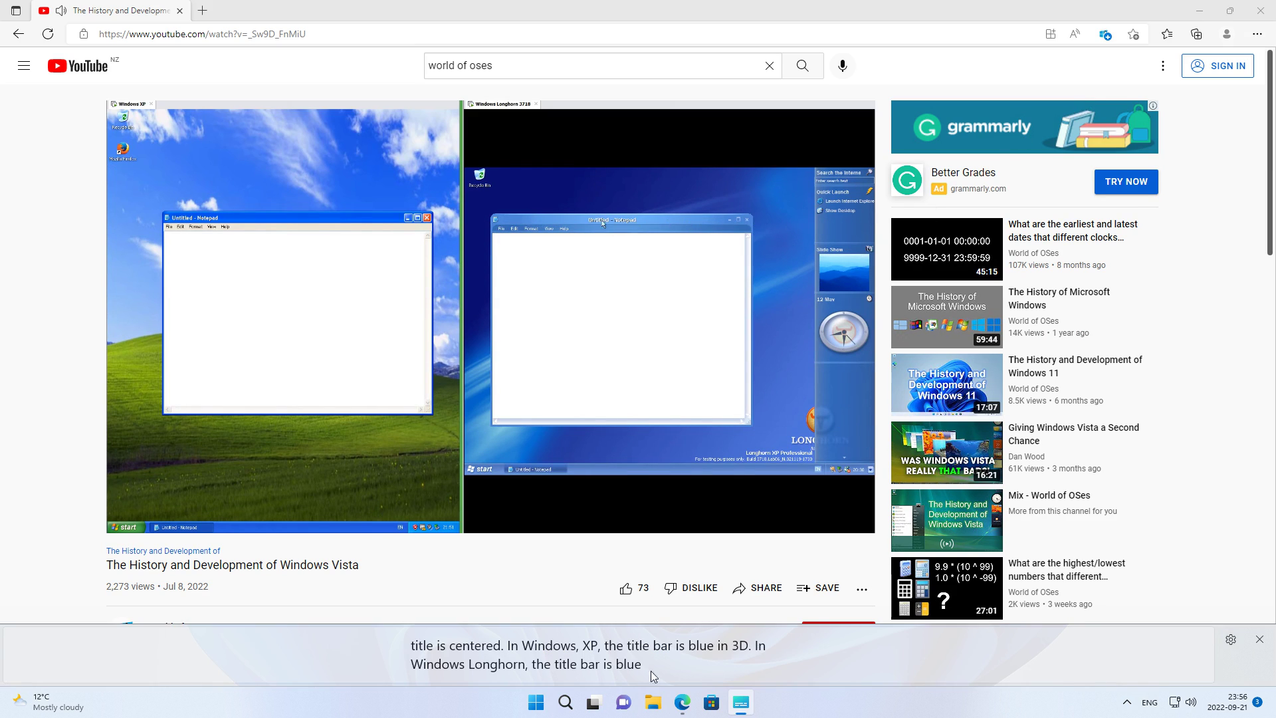
{"action": "left_click", "coordinate": [1230, 639]}
{"action": "left_click", "coordinate": [1192, 543]}
{"action": "left_click", "coordinate": [1100, 586]}
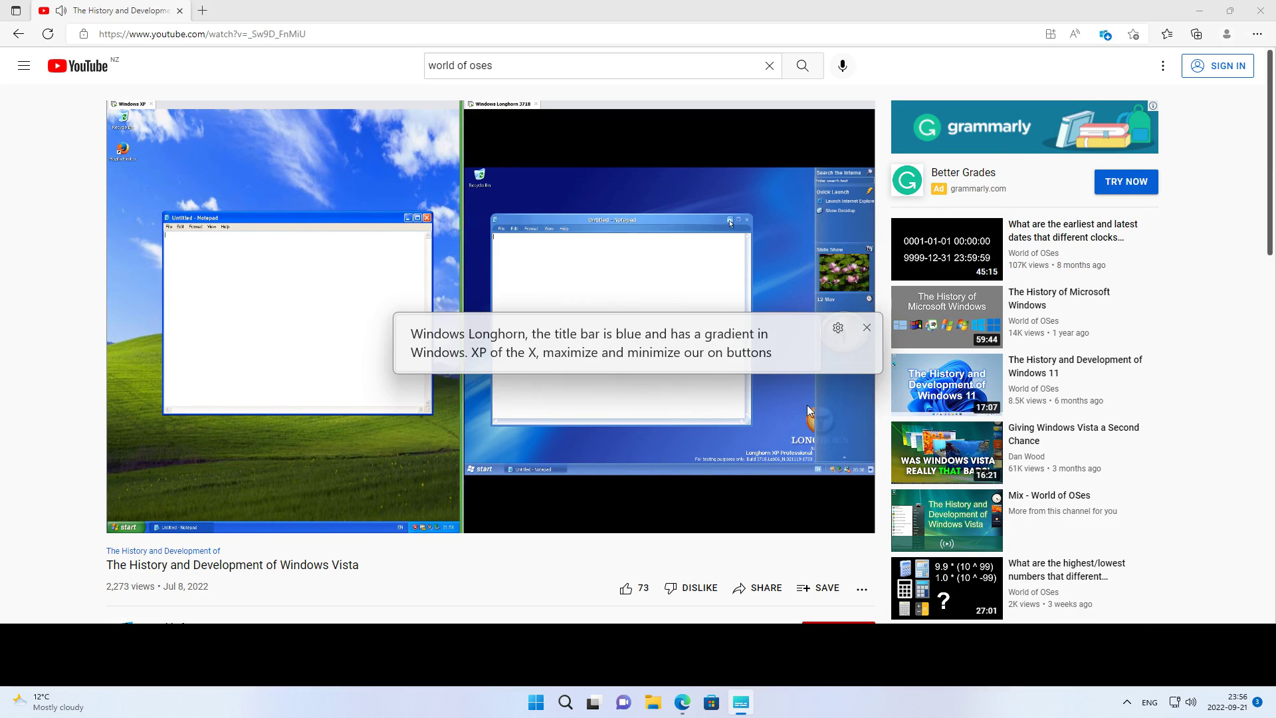
Step: Center and enlarge the floating captions, dock them at the top, and reopen caption settings
{"action": "mouse_move", "coordinate": [638, 335]}
{"action": "left_mouse_down"}
{"action": "mouse_move", "coordinate": [1002, 246]}
{"action": "mouse_move", "coordinate": [1008, 350]}
{"action": "left_mouse_up"}
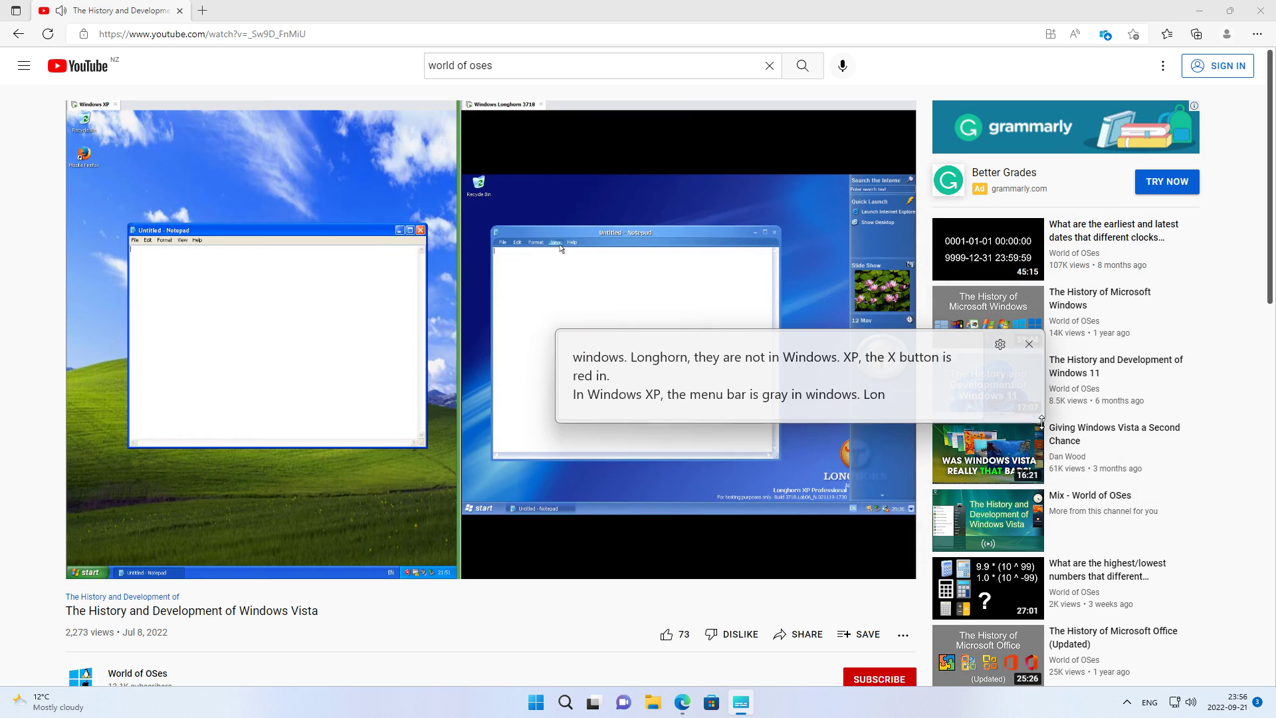
{"action": "left_click_drag", "start_coordinate": [798, 399], "coordinate": [797, 594]}
{"action": "left_click", "coordinate": [1000, 345]}
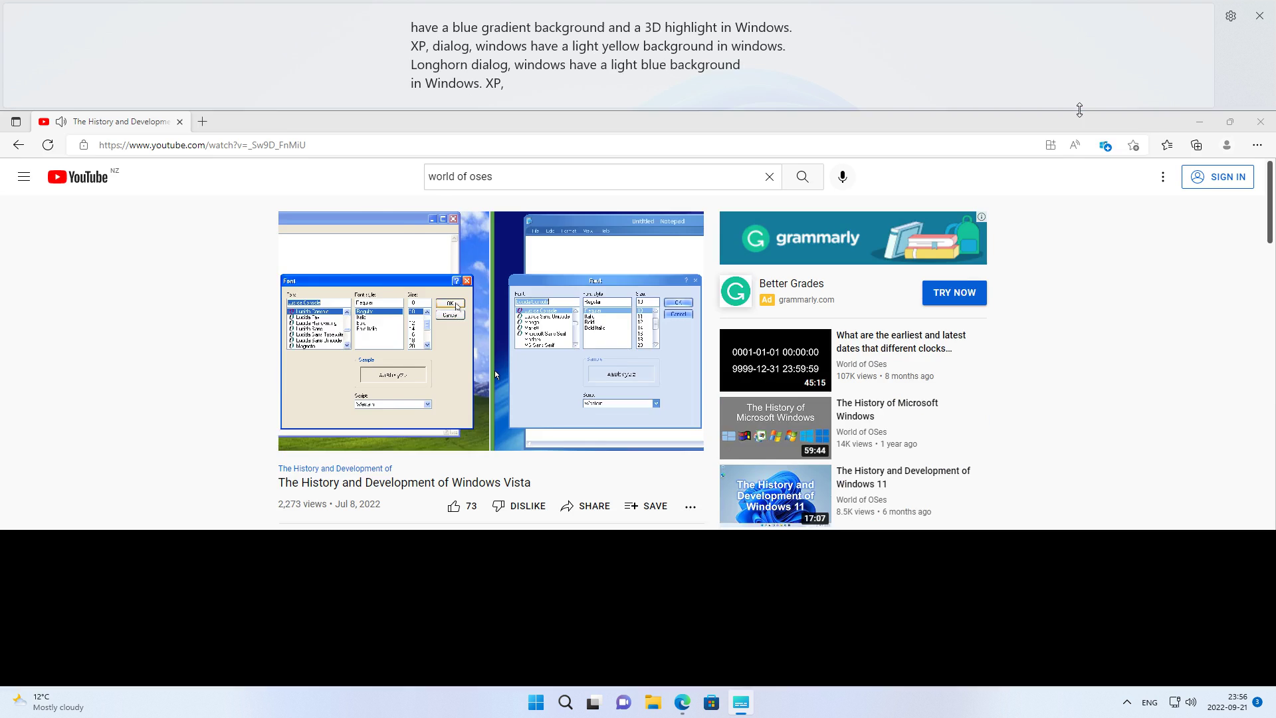
{"action": "left_click", "coordinate": [1231, 14]}
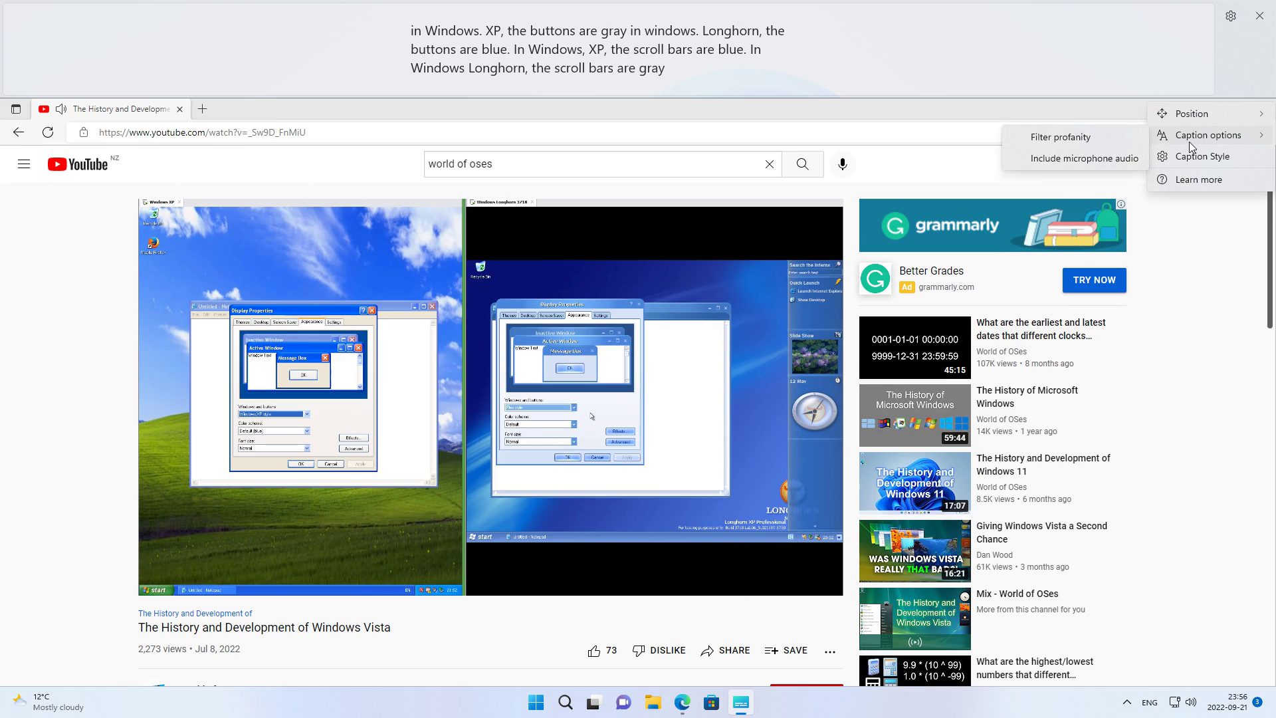
Step: Try the caption styles, passing through Large text, and apply Yellow on blue
{"action": "left_click", "coordinate": [1189, 156]}
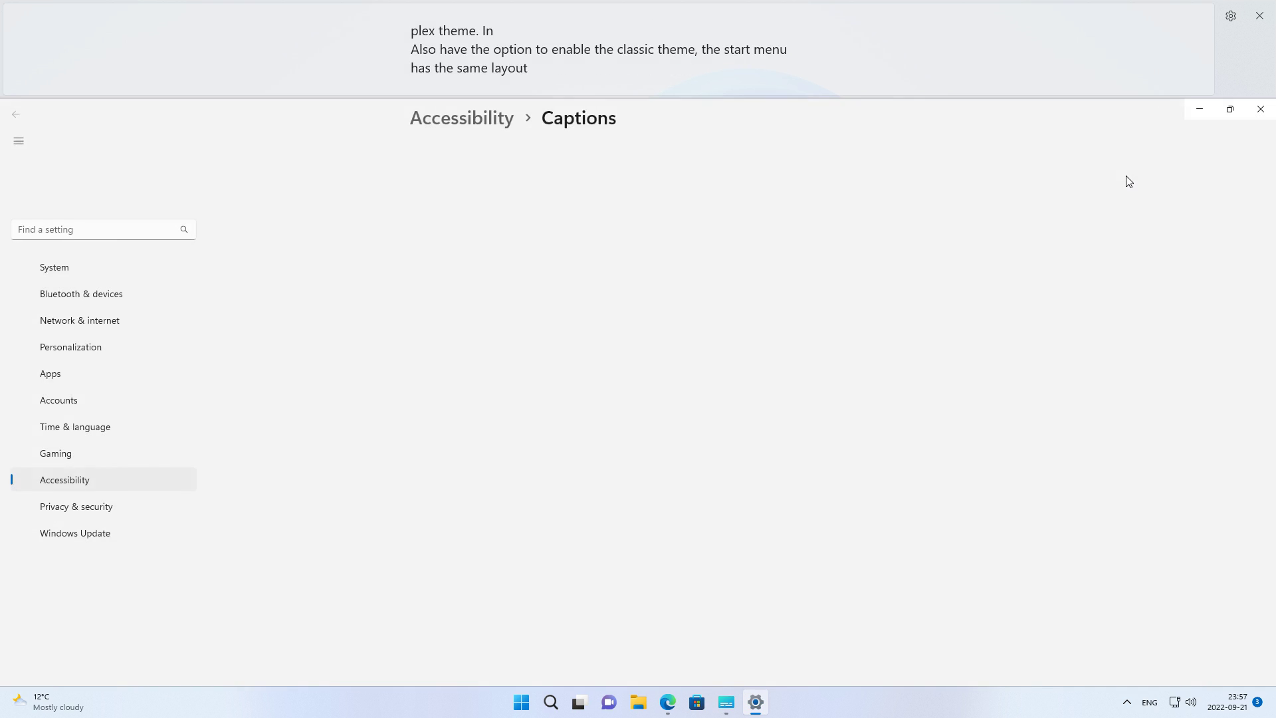
{"action": "left_click", "coordinate": [1011, 457]}
{"action": "key", "text": "Down"}
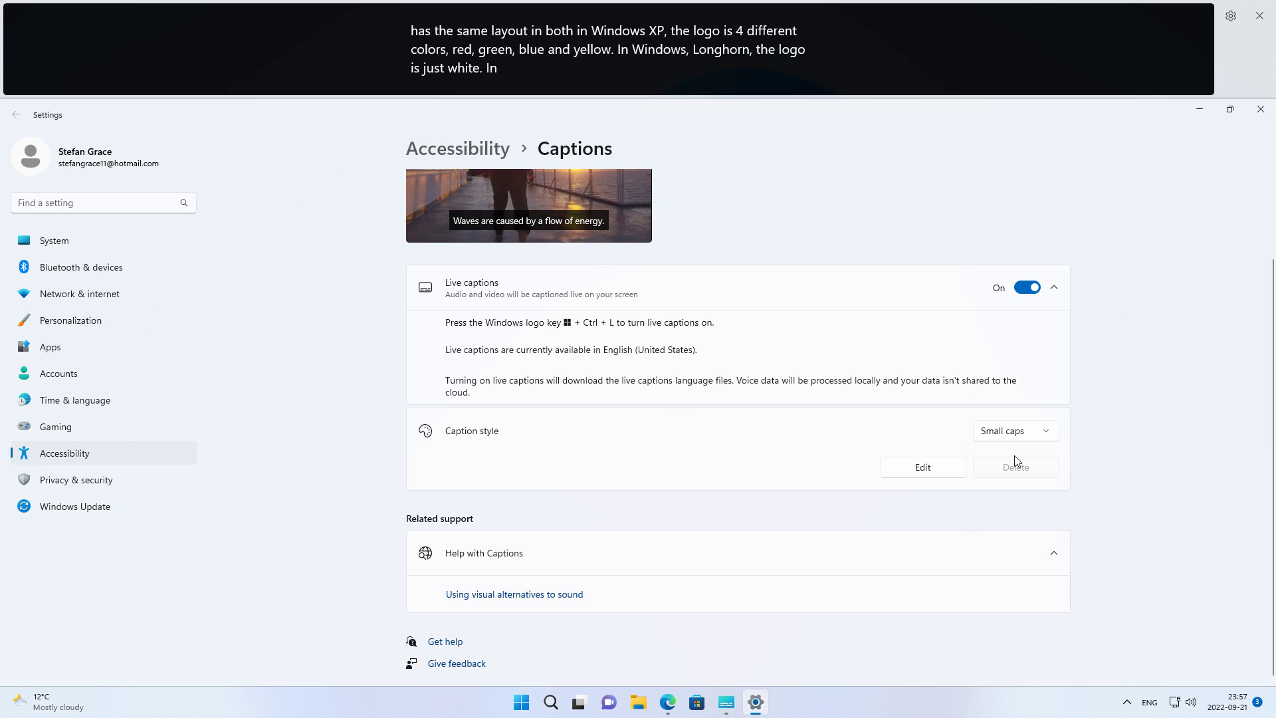
{"action": "key", "text": "Down"}
{"action": "left_click", "coordinate": [1015, 430]}
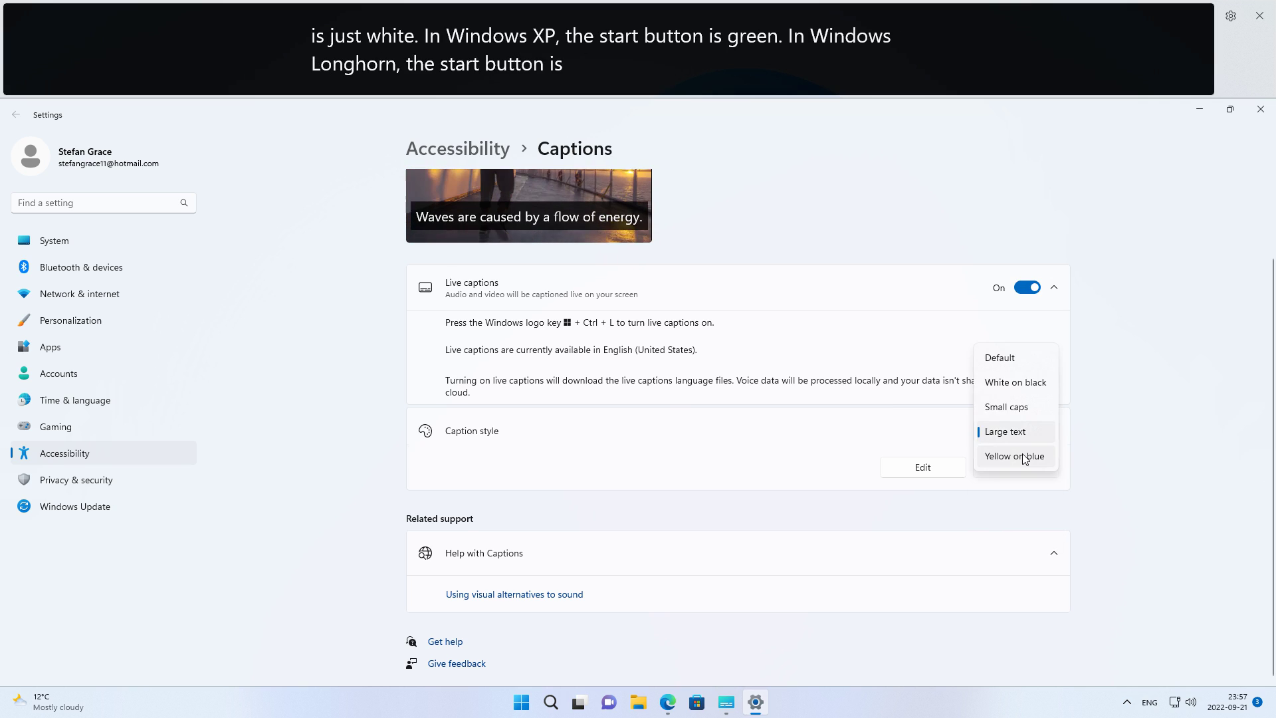
{"action": "left_click", "coordinate": [1017, 457]}
Step: Edit a copy of the Yellow on blue style to use a green background
{"action": "left_click", "coordinate": [924, 466]}
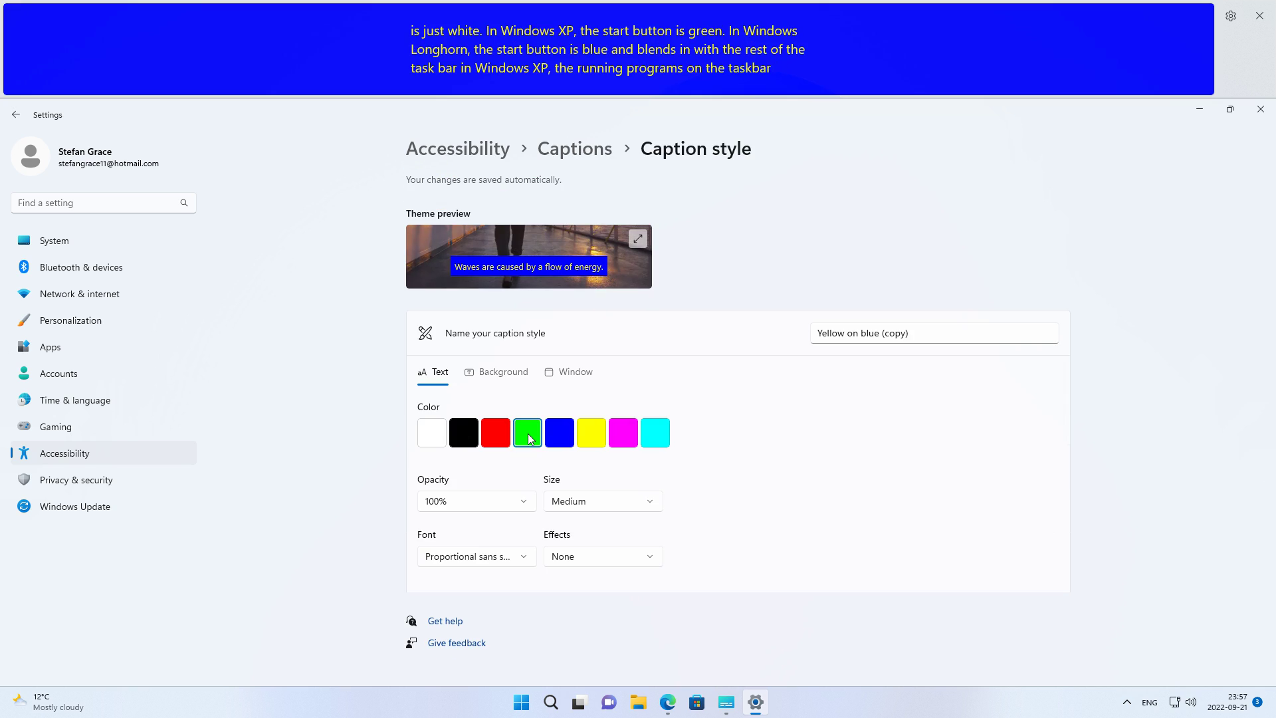
{"action": "left_click", "coordinate": [502, 371]}
{"action": "left_click", "coordinate": [528, 434]}
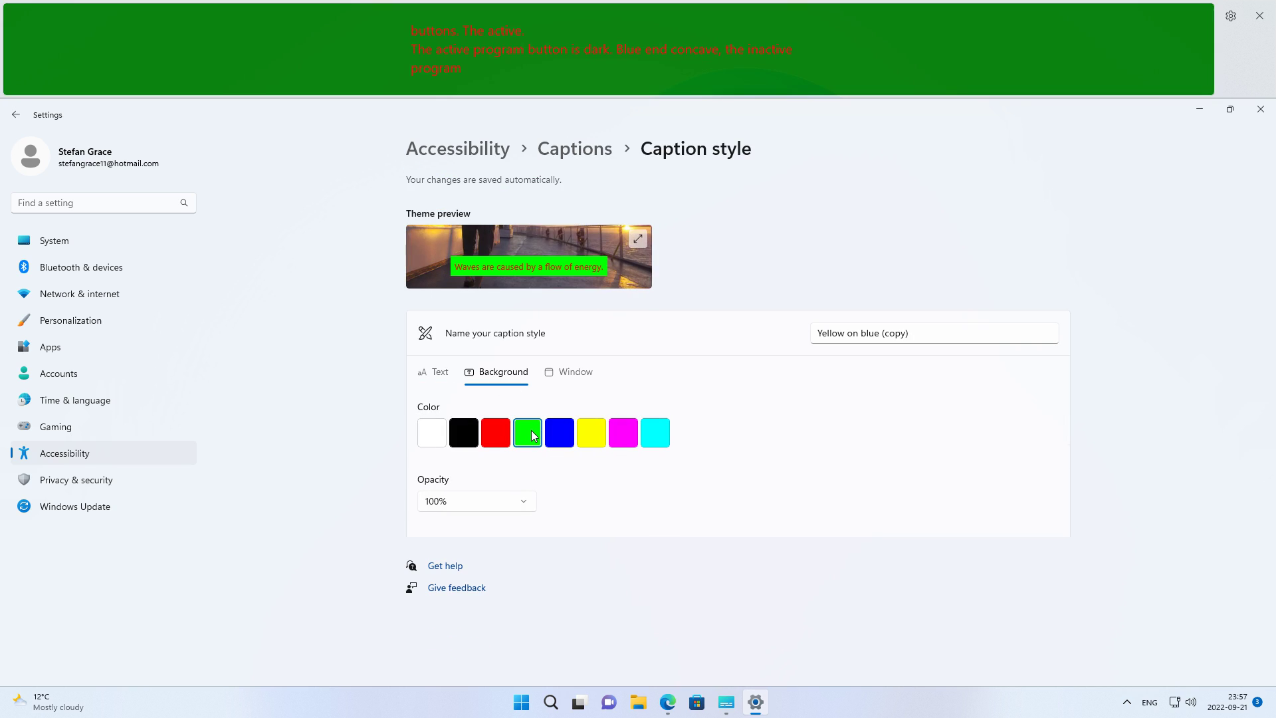